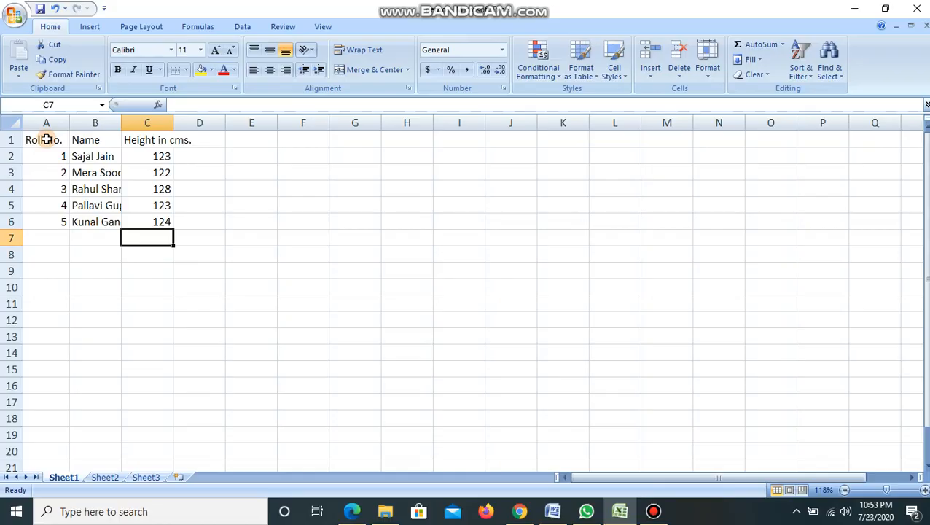
{"action": "left_click", "coordinate": [46, 140]}
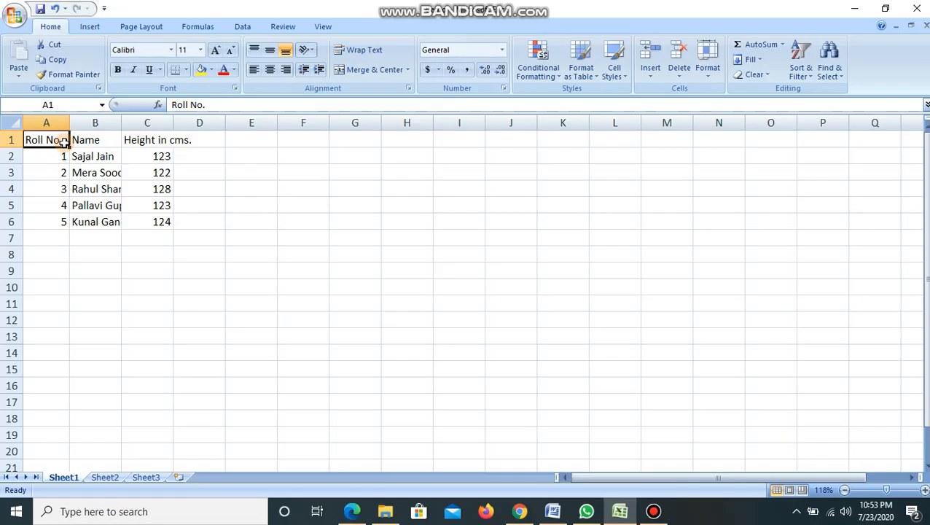
{"action": "left_click", "coordinate": [401, 193]}
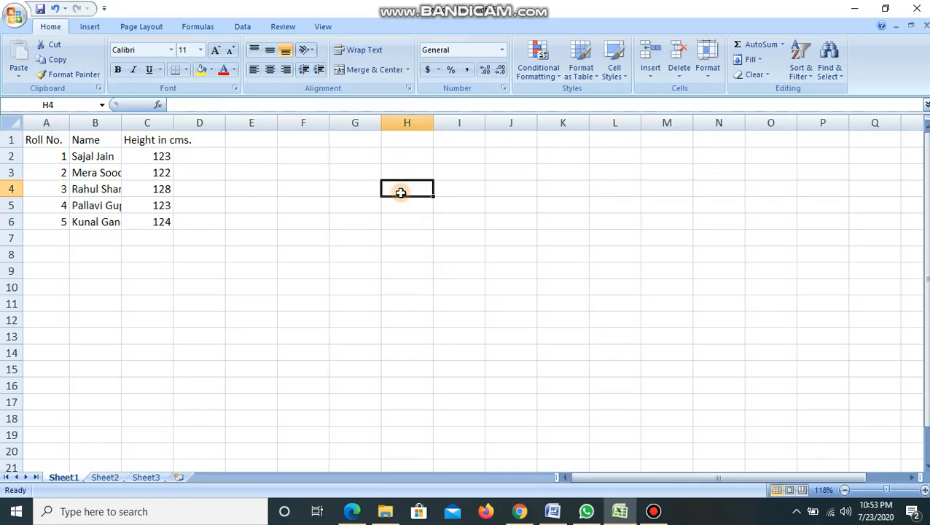
{"action": "type", "text": "kfjhjkn"}
{"action": "key", "text": "BackSpace"}
{"action": "key", "text": "BackSpace"}
{"action": "key", "text": "BackSpace"}
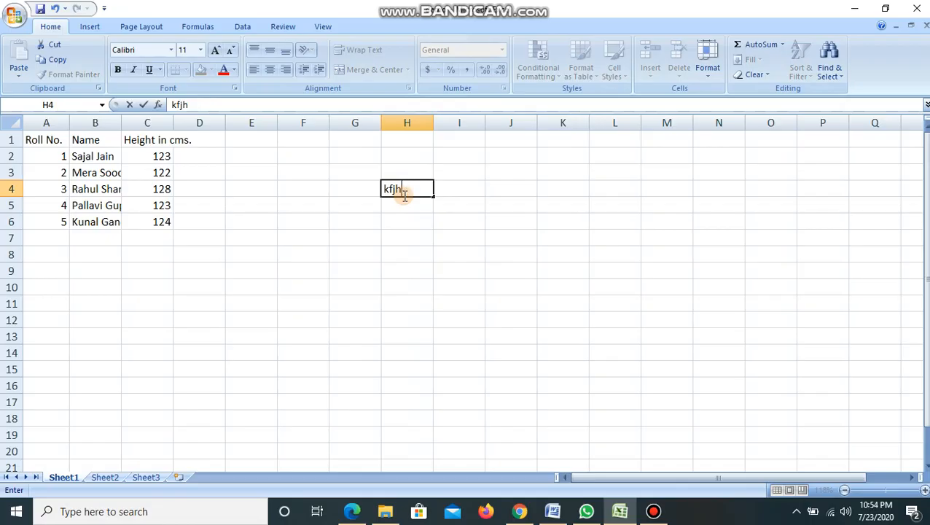
{"action": "key", "text": "BackSpace"}
{"action": "key", "text": "BackSpace"}
{"action": "key", "text": "BackSpace"}
{"action": "key", "text": "BackSpace"}
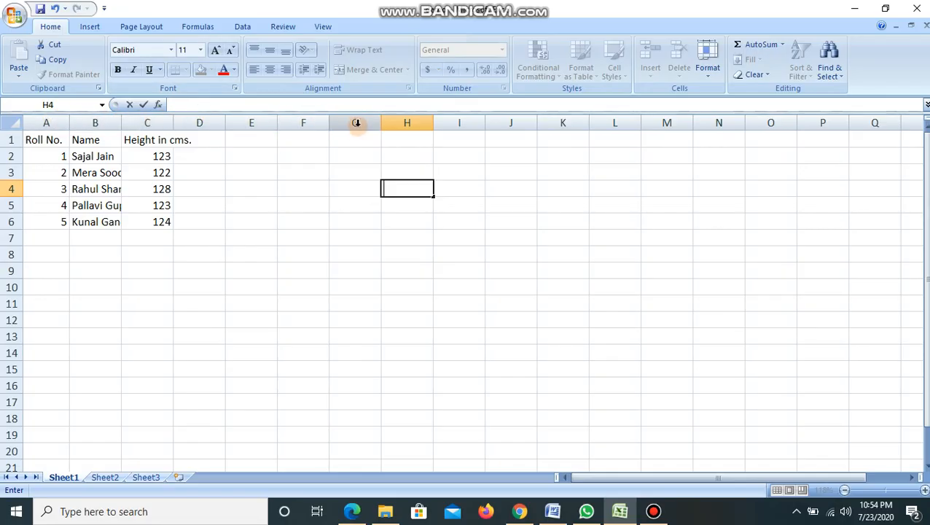
Examine the column headings in row 1 and the student names in column B, including the ones cut off by the column width
{"action": "left_click", "coordinate": [45, 144]}
{"action": "left_click", "coordinate": [90, 140]}
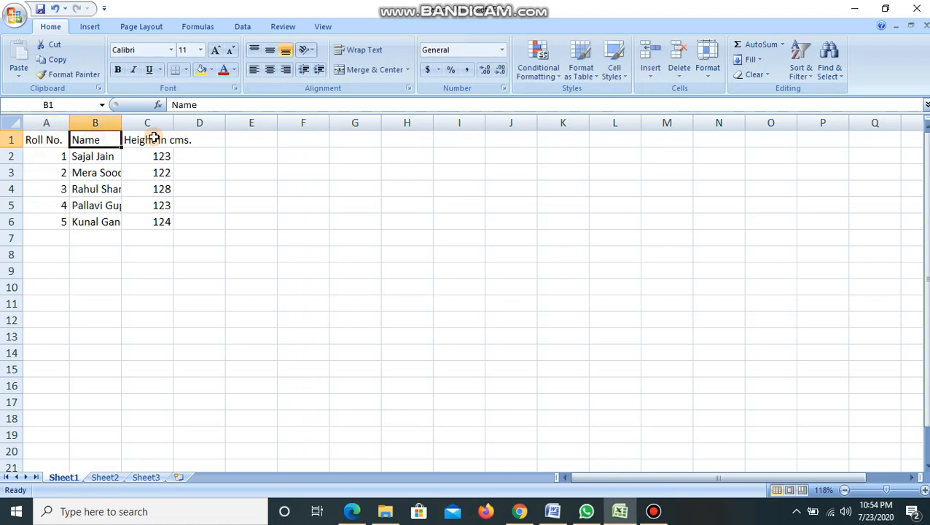
{"action": "left_click", "coordinate": [156, 138]}
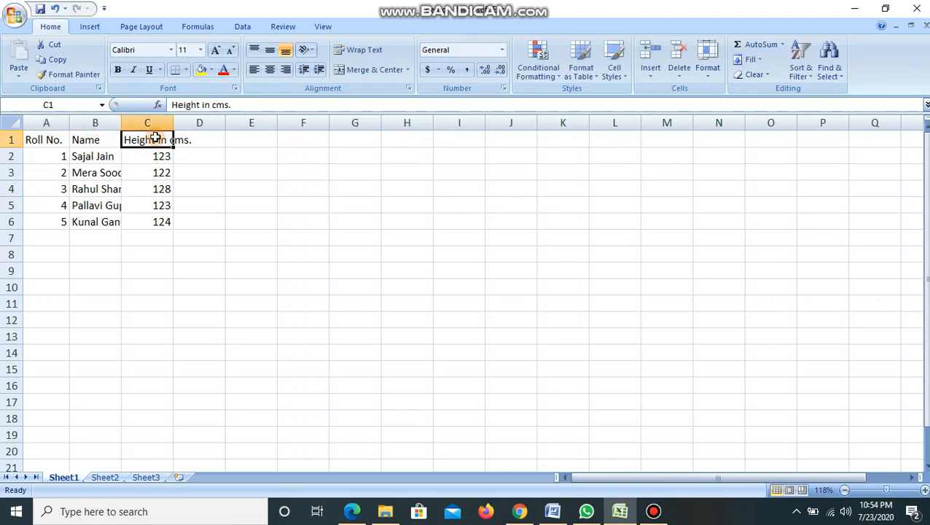
{"action": "left_click", "coordinate": [47, 140]}
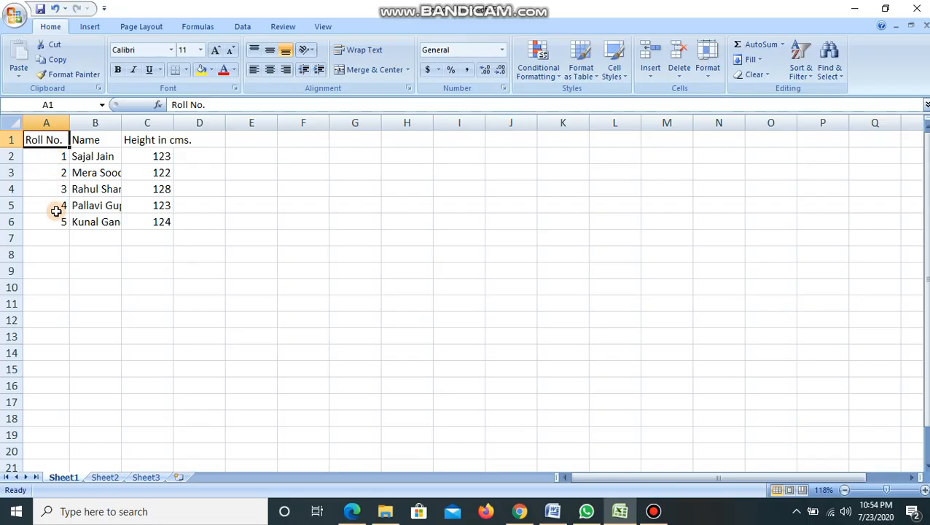
{"action": "left_click", "coordinate": [96, 140]}
{"action": "left_click", "coordinate": [96, 155]}
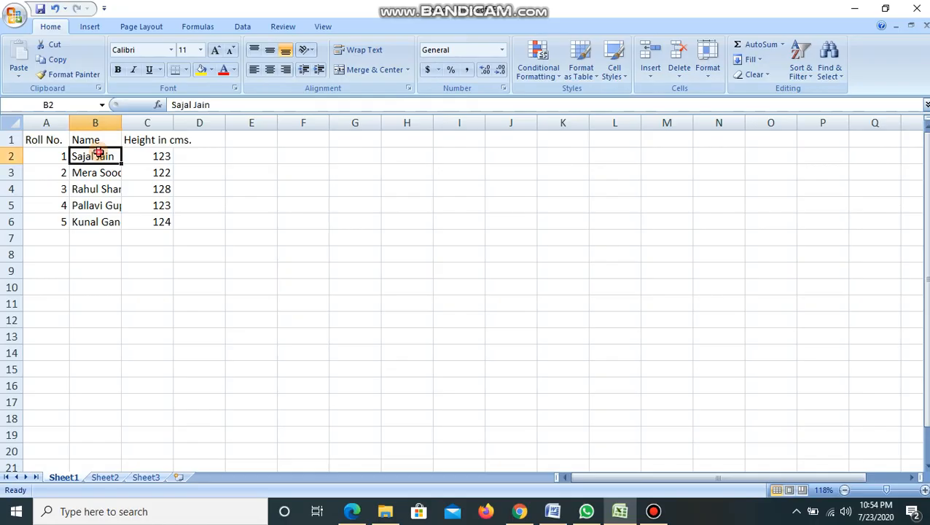
{"action": "left_click", "coordinate": [96, 173]}
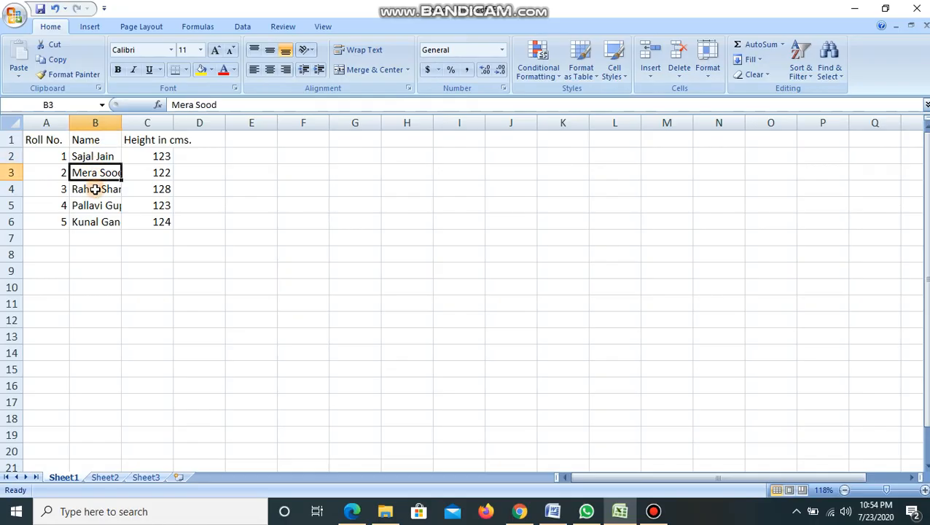
{"action": "left_click", "coordinate": [96, 189]}
{"action": "left_click", "coordinate": [94, 204]}
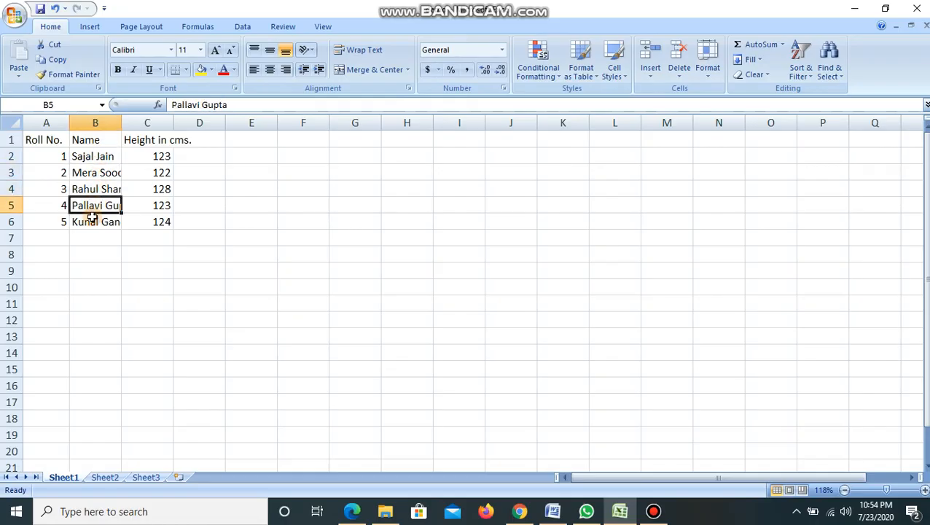
{"action": "left_click", "coordinate": [92, 221]}
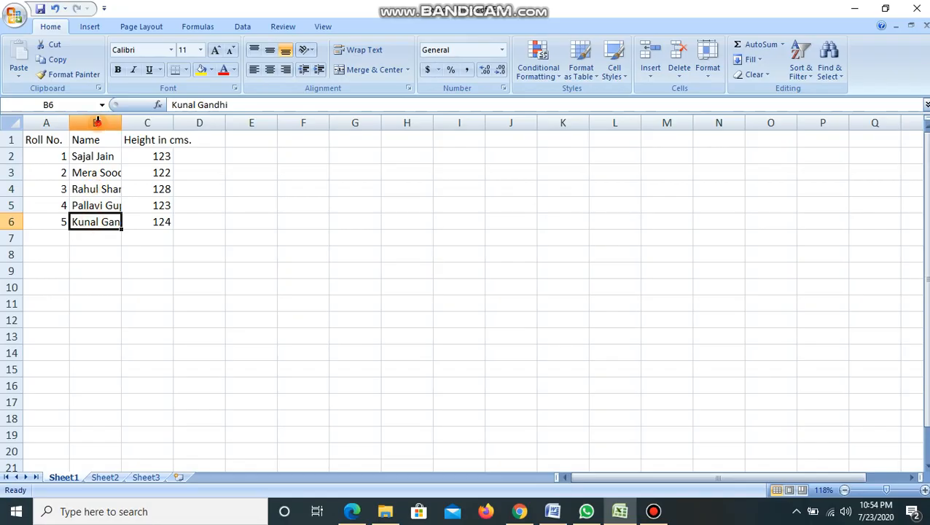
{"action": "left_click", "coordinate": [97, 121]}
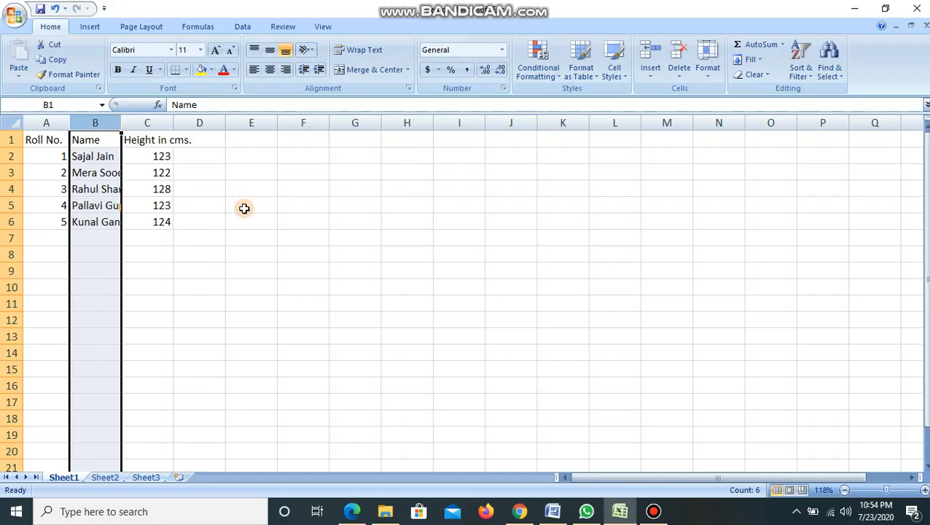
{"action": "left_click", "coordinate": [322, 320]}
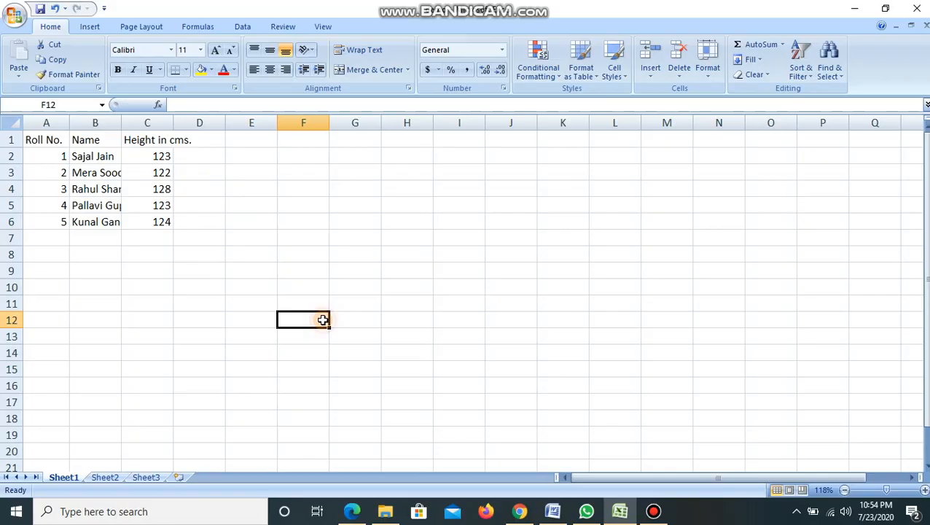
Widen the Name column and the Height in cms. column so that their full contents fit
{"action": "left_click", "coordinate": [99, 123]}
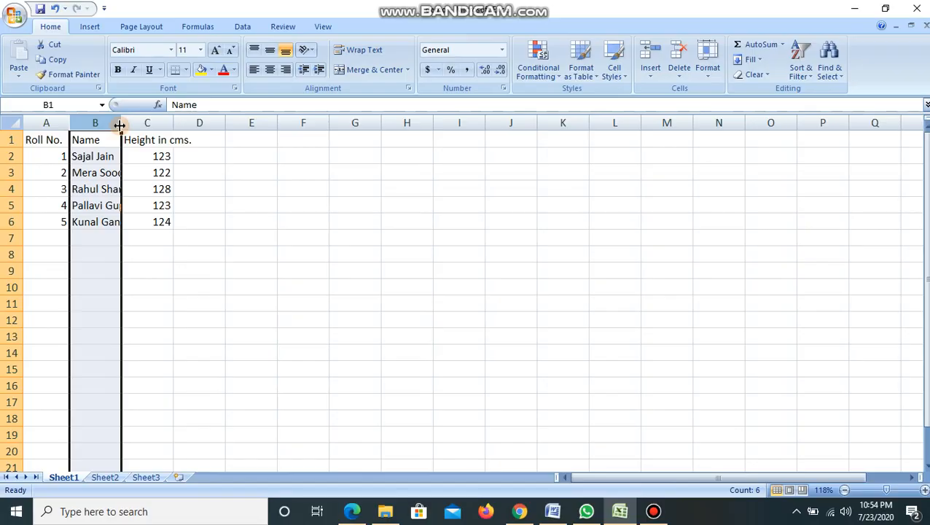
{"action": "left_click_drag", "start_coordinate": [120, 125], "coordinate": [163, 129]}
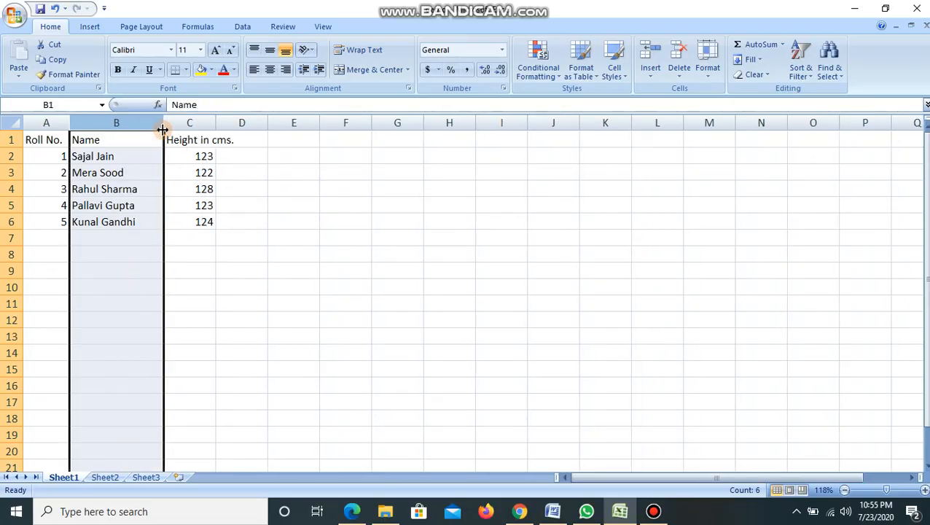
{"action": "left_click", "coordinate": [100, 139]}
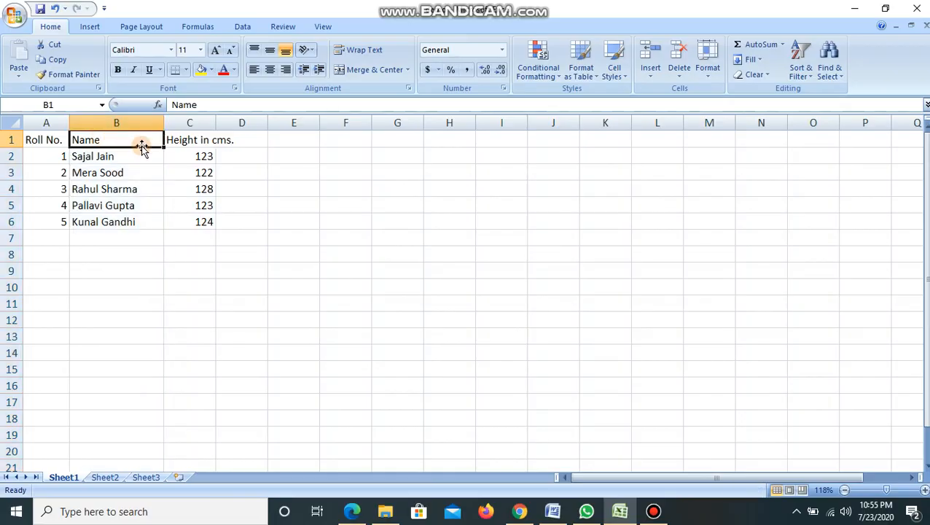
{"action": "left_click", "coordinate": [198, 136]}
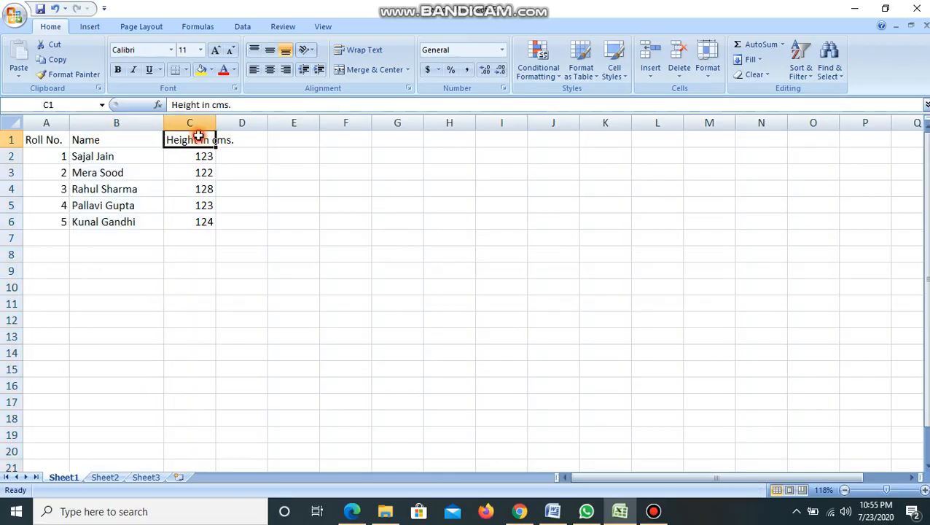
{"action": "left_click_drag", "start_coordinate": [215, 126], "coordinate": [239, 129]}
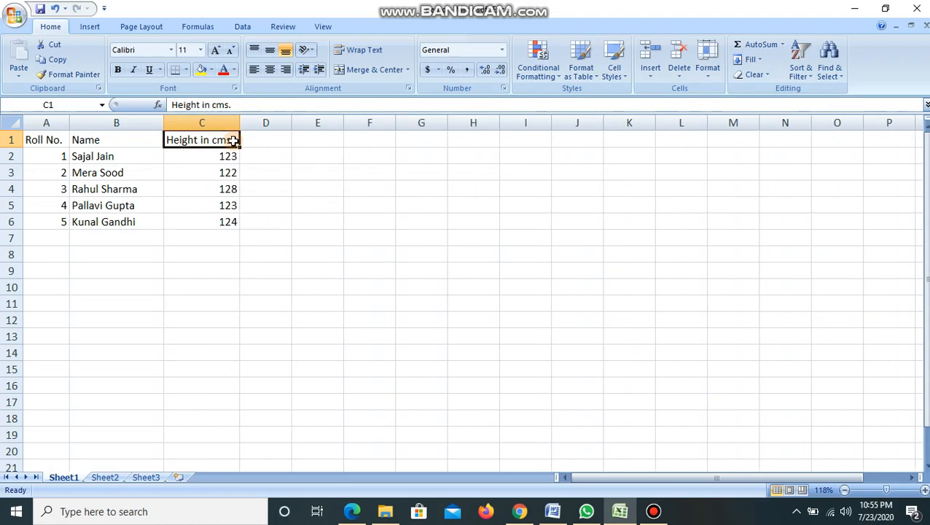
Increase the height of header row 1 to about twice the height of the data rows
{"action": "left_click", "coordinate": [196, 294]}
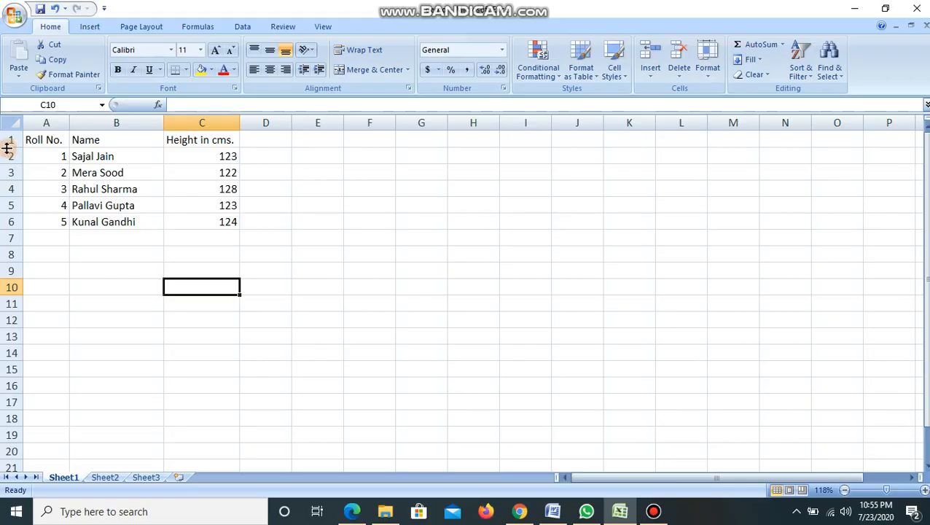
{"action": "left_click_drag", "start_coordinate": [7, 147], "coordinate": [6, 160]}
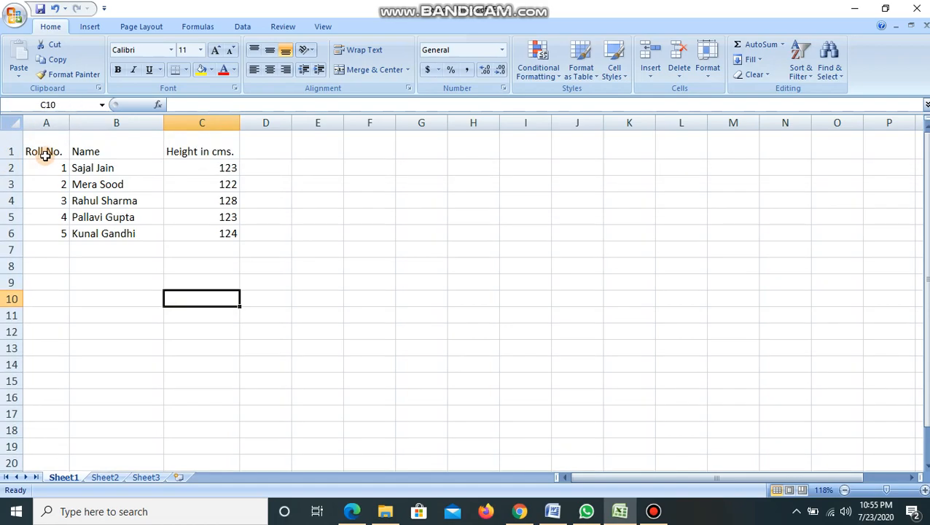
{"action": "left_click_drag", "start_coordinate": [6, 157], "coordinate": [5, 165]}
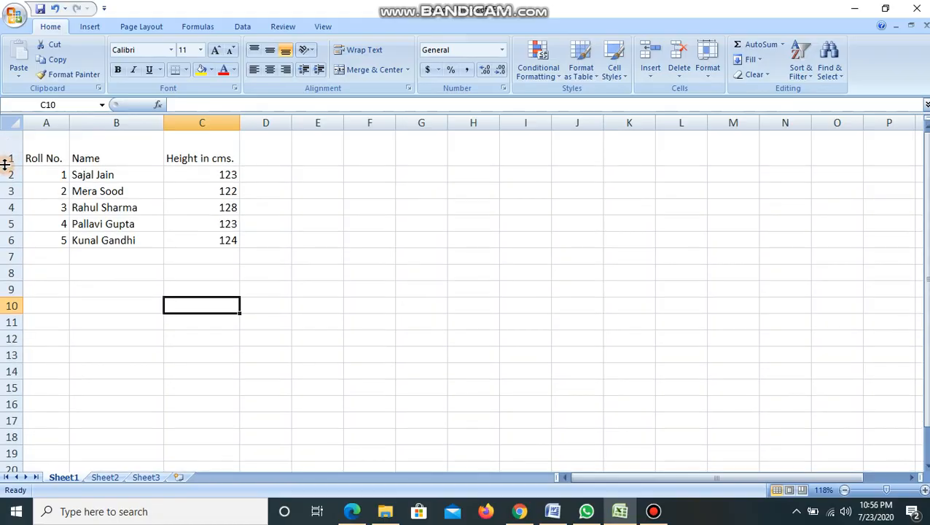
Set the font size of header cells A1:C1 to 14 and widen column C to fit its enlarged heading
{"action": "left_click", "coordinate": [47, 156]}
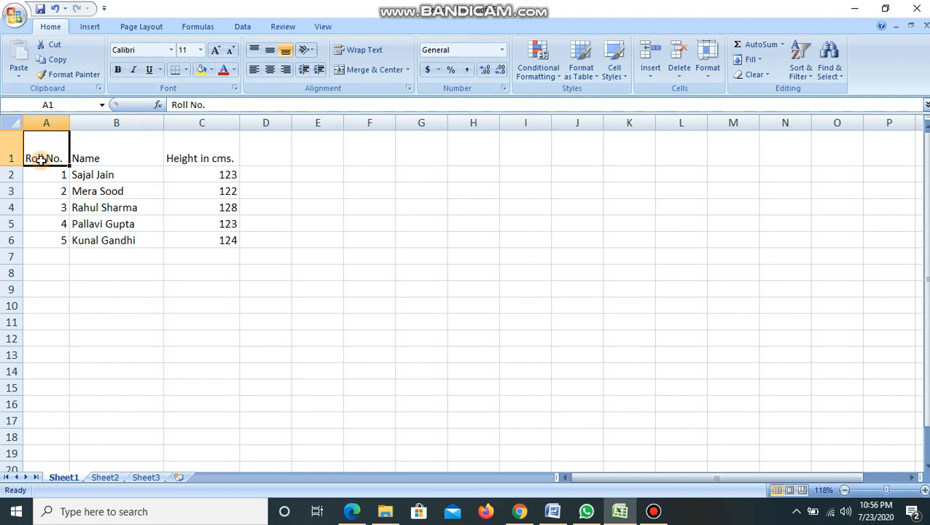
{"action": "key", "text": "shift+Right"}
{"action": "key", "text": "shift+Right"}
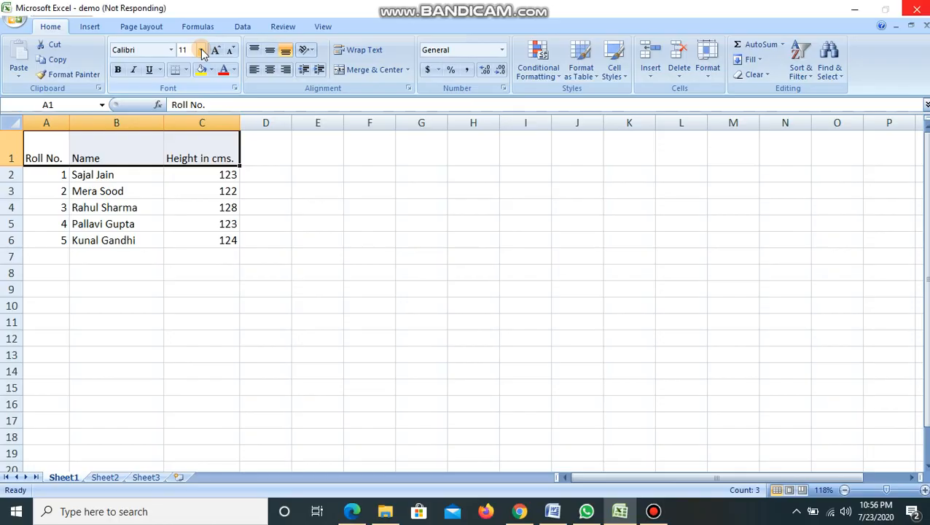
{"action": "left_click", "coordinate": [203, 50]}
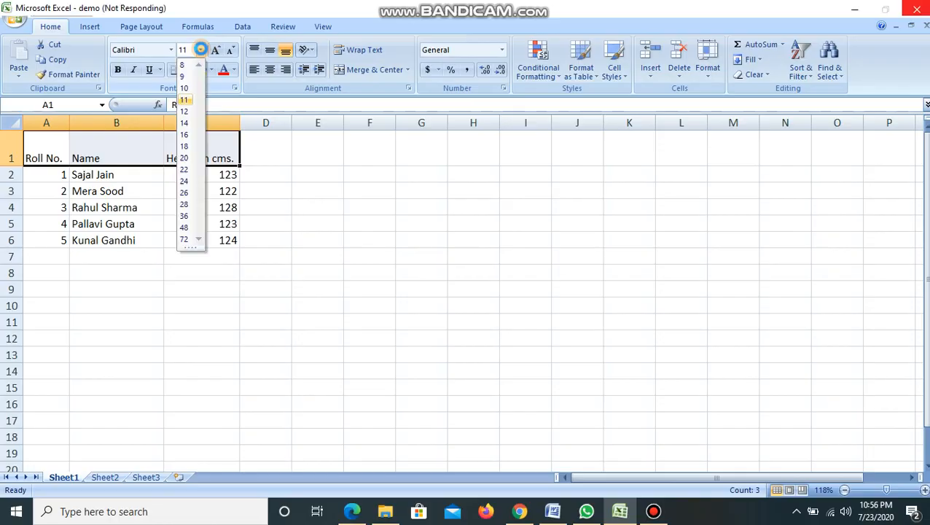
{"action": "left_click", "coordinate": [187, 148]}
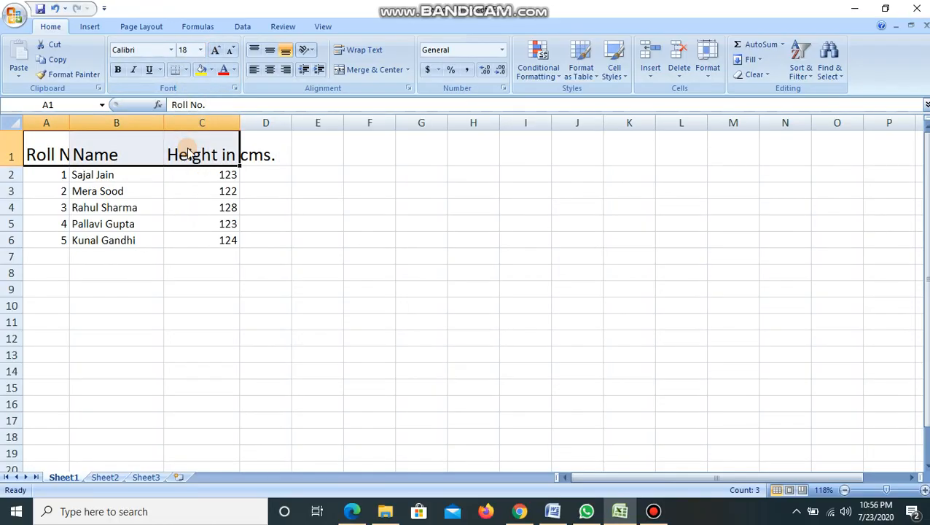
{"action": "left_click", "coordinate": [201, 51]}
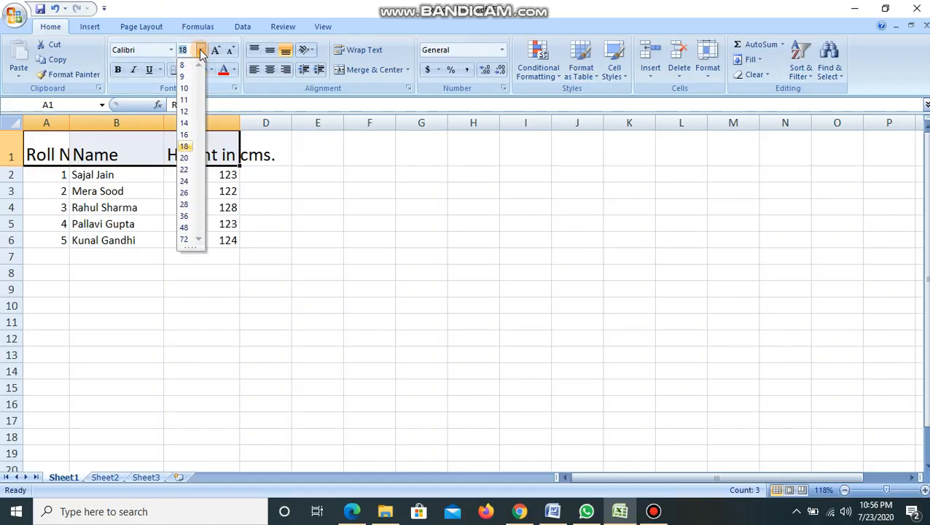
{"action": "left_click", "coordinate": [185, 124]}
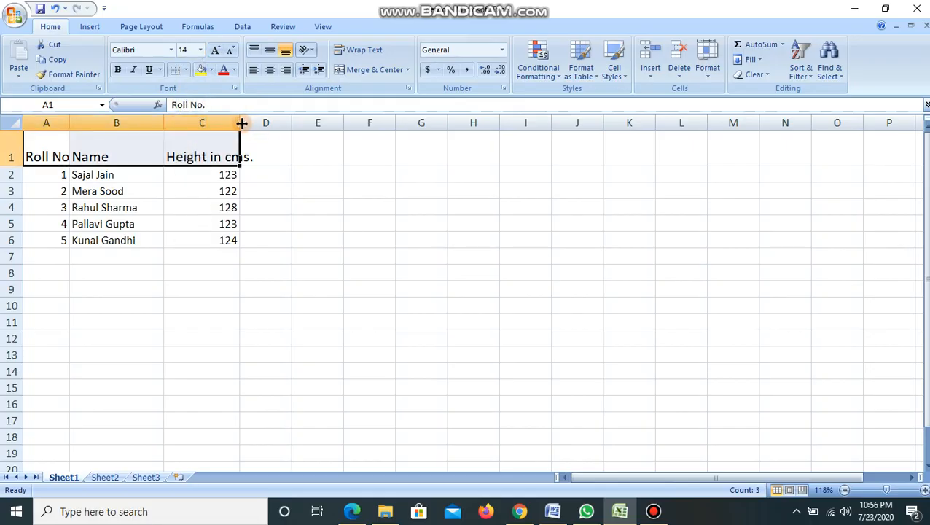
{"action": "left_click_drag", "start_coordinate": [240, 123], "coordinate": [258, 123]}
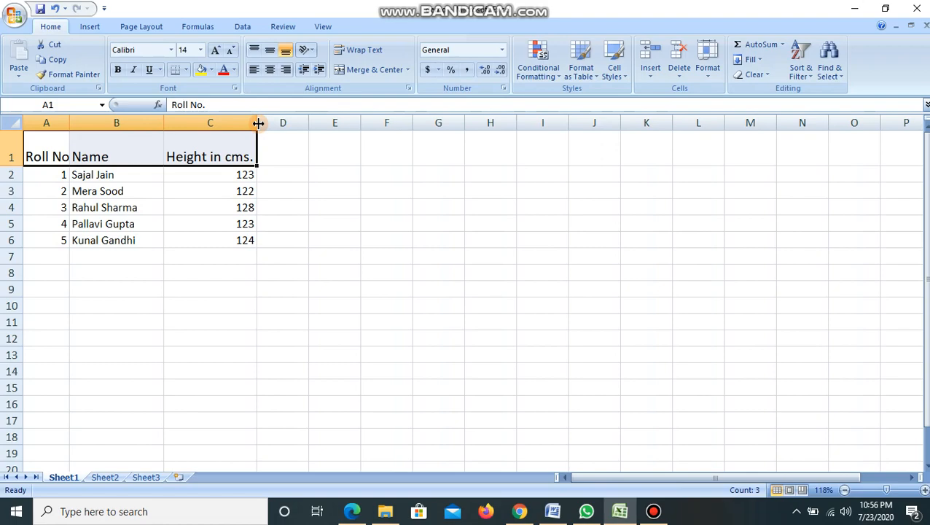
Format the data cells A2:C6 with the Bahnschrift font and a darker blue theme font color
{"action": "left_click", "coordinate": [37, 179]}
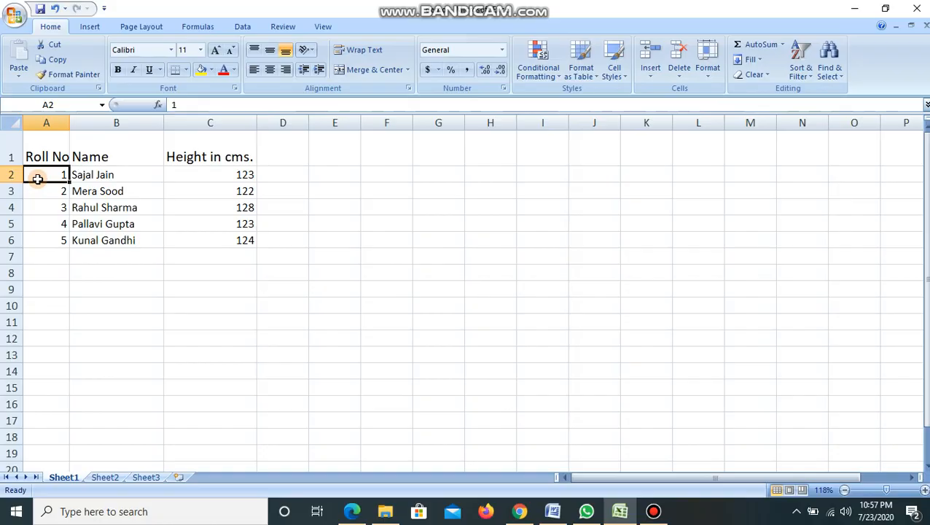
{"action": "key", "text": "shift+Right"}
{"action": "key", "text": "shift+Right"}
{"action": "key", "text": "shift+Right"}
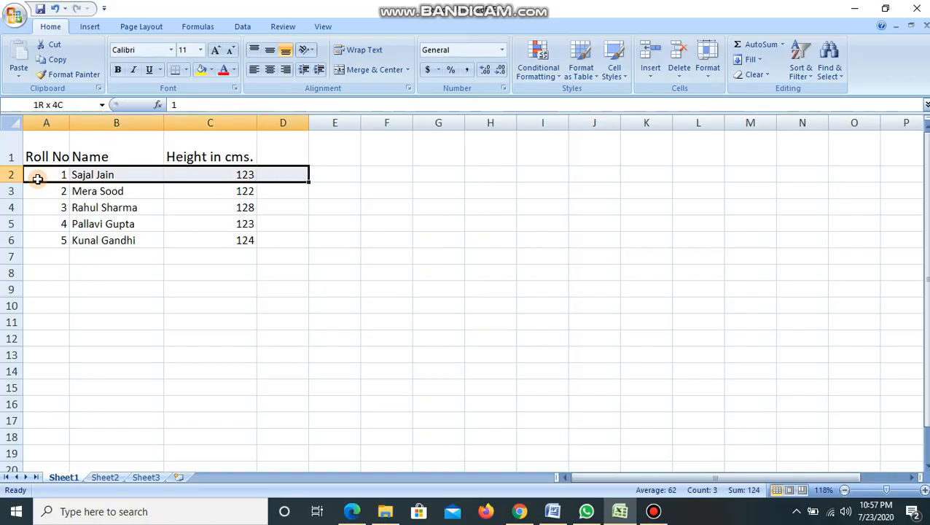
{"action": "key", "text": "shift+Left"}
{"action": "key", "text": "shift+Down"}
{"action": "key", "text": "shift+Down"}
{"action": "key", "text": "shift+Down"}
{"action": "key", "text": "shift+Down"}
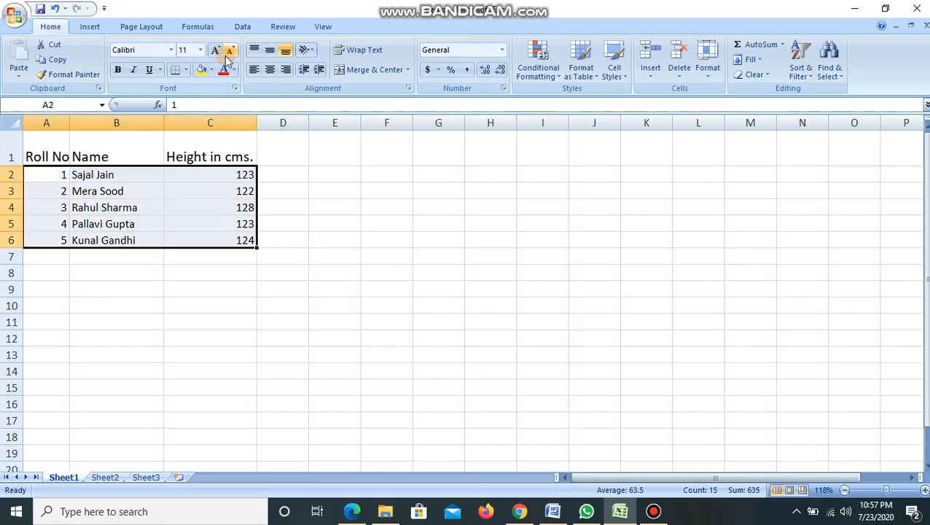
{"action": "left_click", "coordinate": [170, 51]}
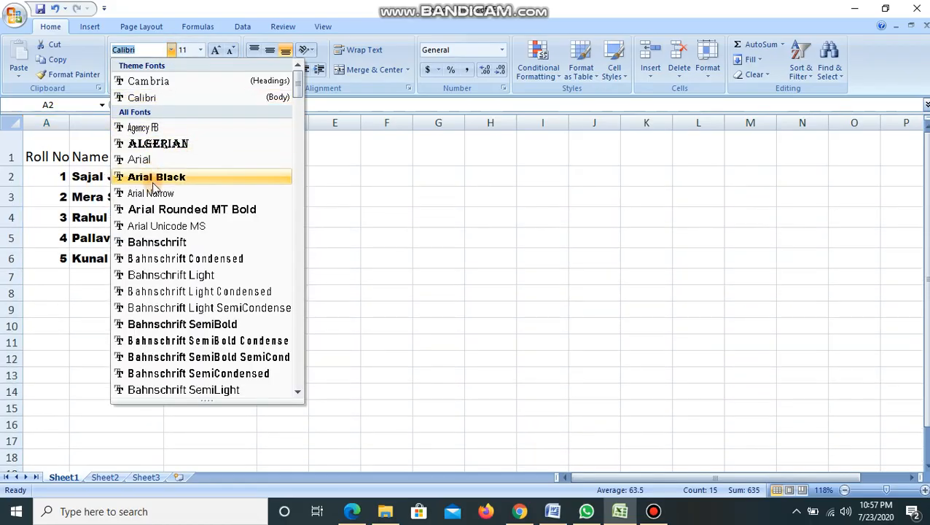
{"action": "left_click", "coordinate": [157, 243]}
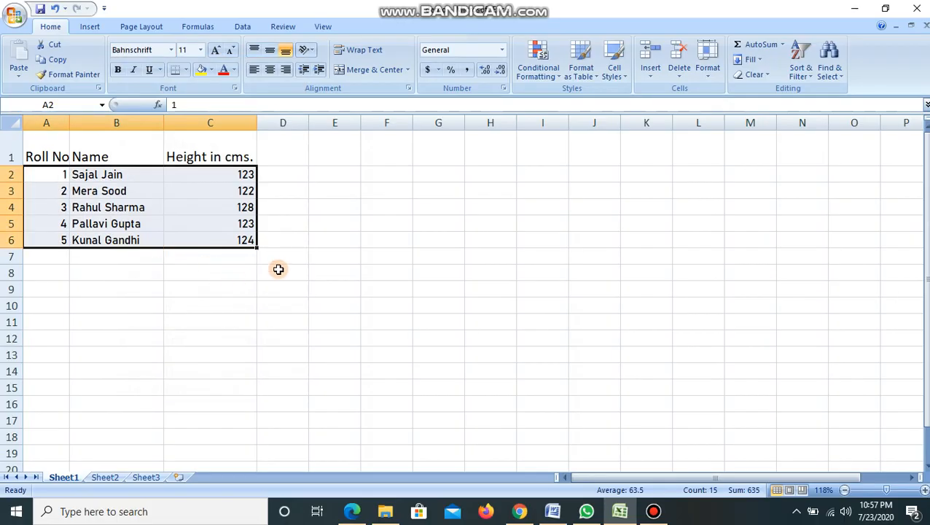
{"action": "left_click", "coordinate": [234, 71]}
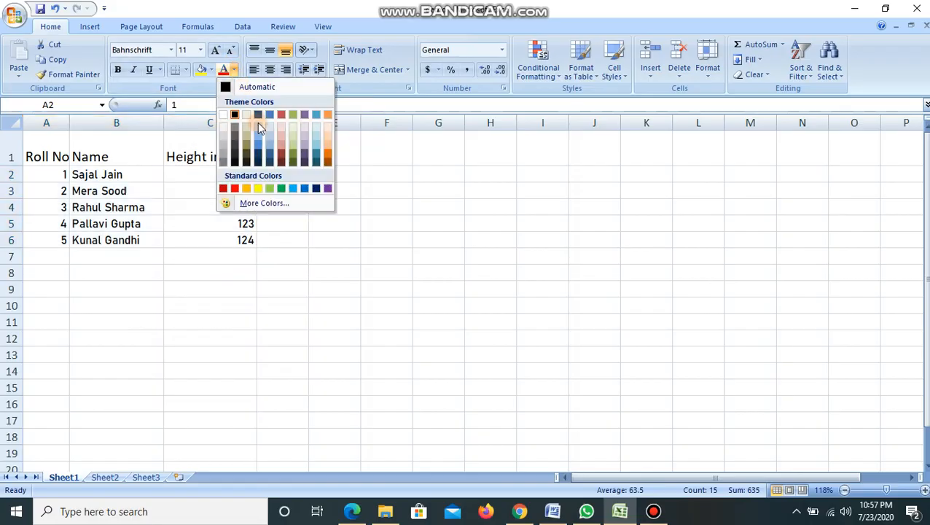
{"action": "left_click", "coordinate": [271, 152]}
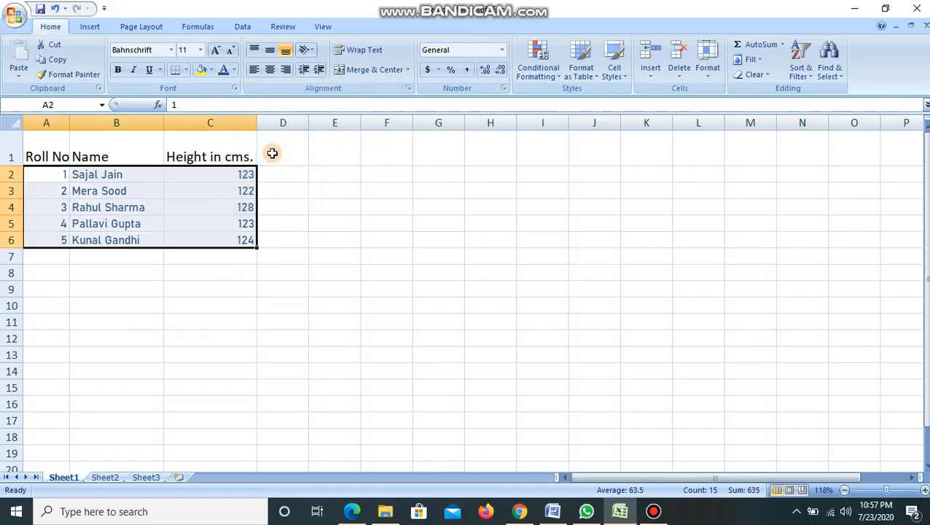
Give header cells A1:C1 a dark red theme font color and an Olive Green, Accent 3, Lighter 60% fill
{"action": "left_click", "coordinate": [53, 154]}
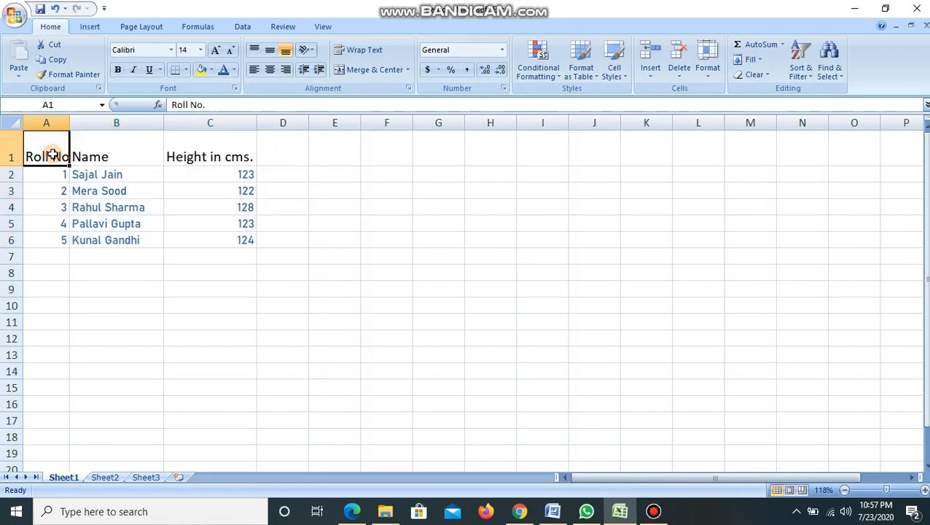
{"action": "key", "text": "shift+Right"}
{"action": "key", "text": "shift+Right"}
{"action": "key", "text": "shift+Right"}
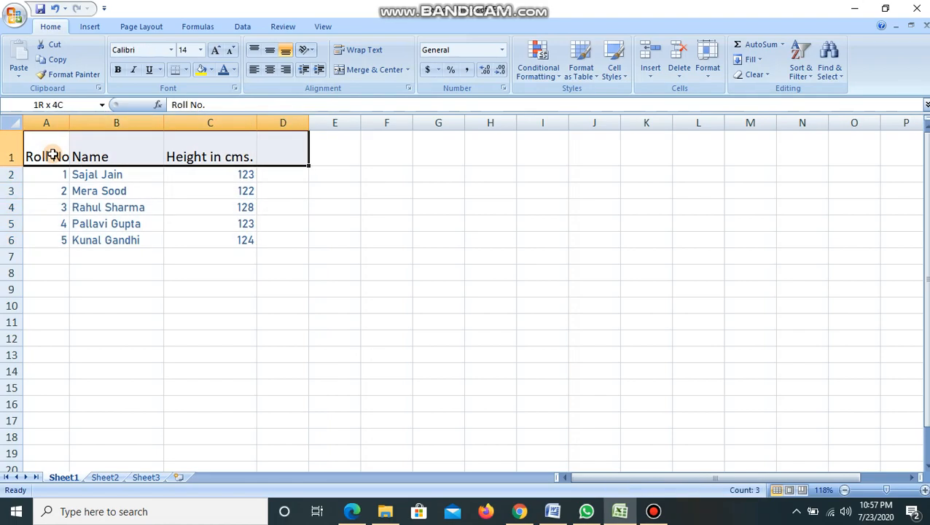
{"action": "left_click", "coordinate": [53, 154]}
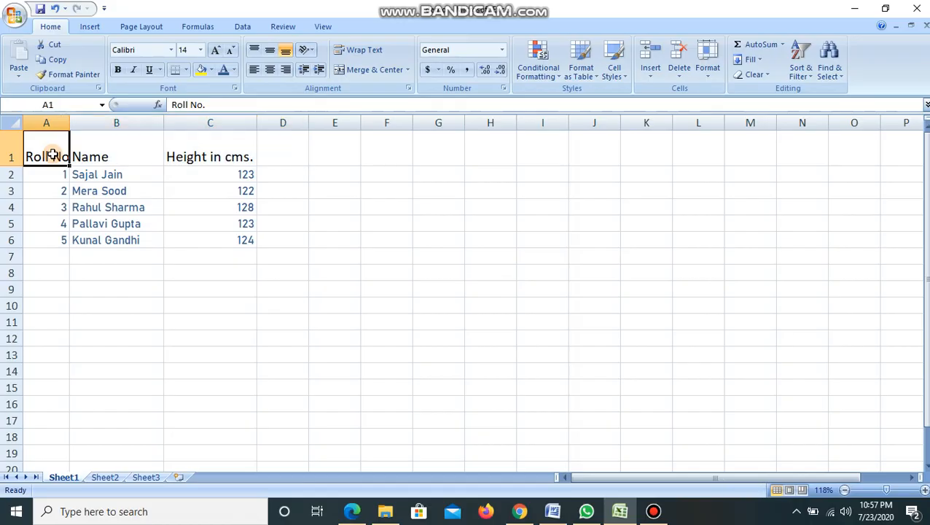
{"action": "key", "text": "shift+Right"}
{"action": "key", "text": "shift+Right"}
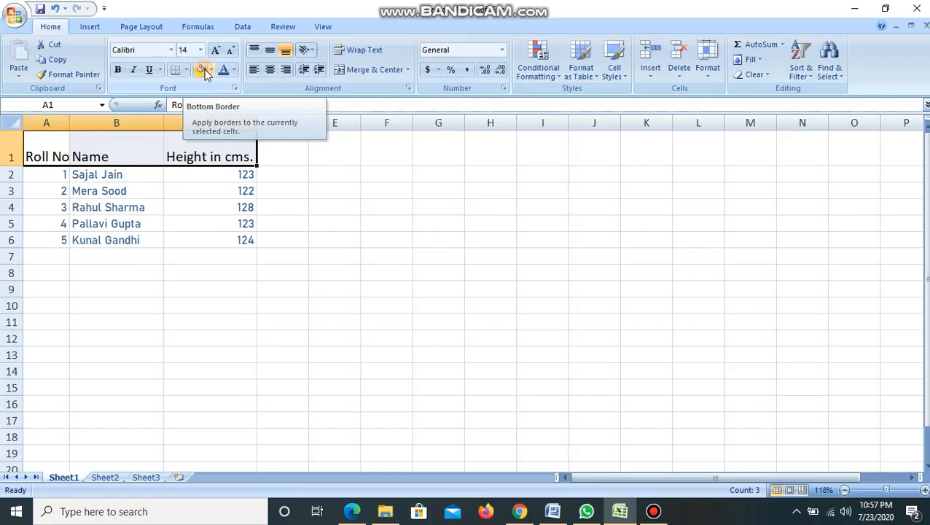
{"action": "left_click", "coordinate": [235, 73]}
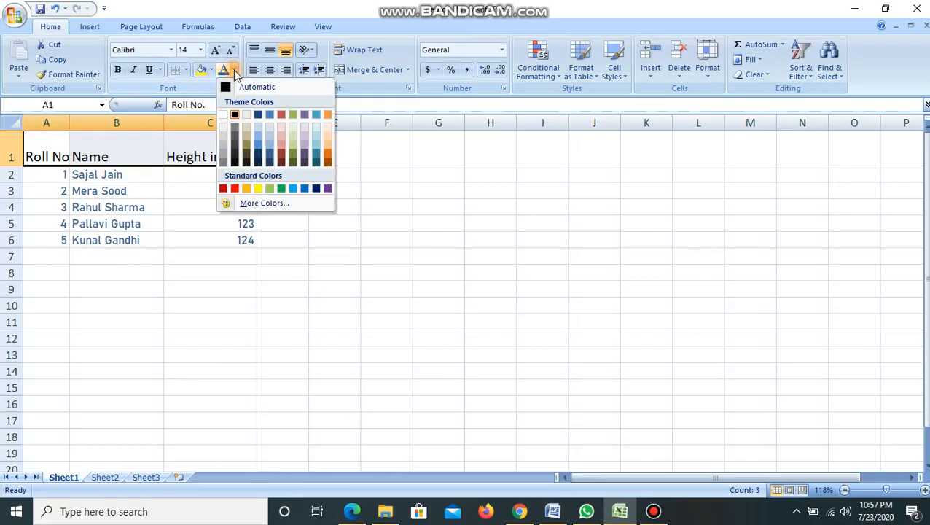
{"action": "left_click", "coordinate": [284, 158]}
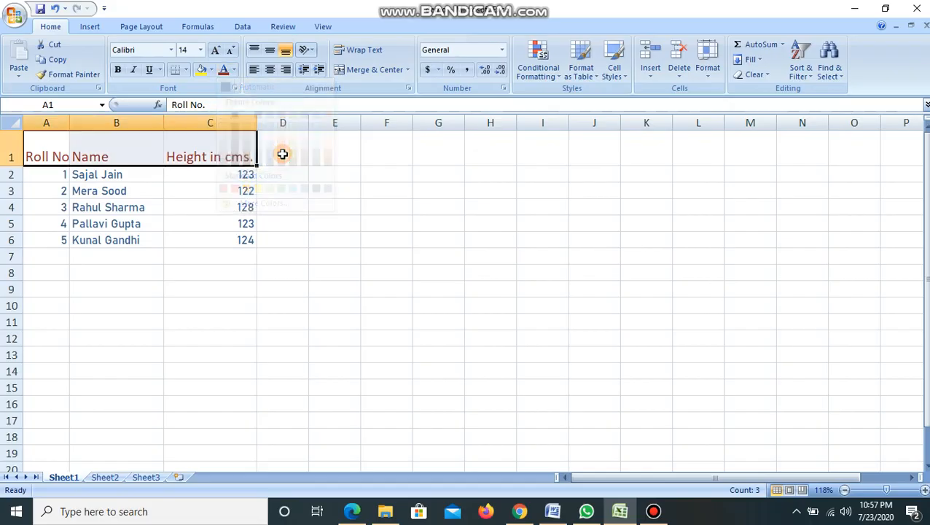
{"action": "left_click", "coordinate": [212, 70]}
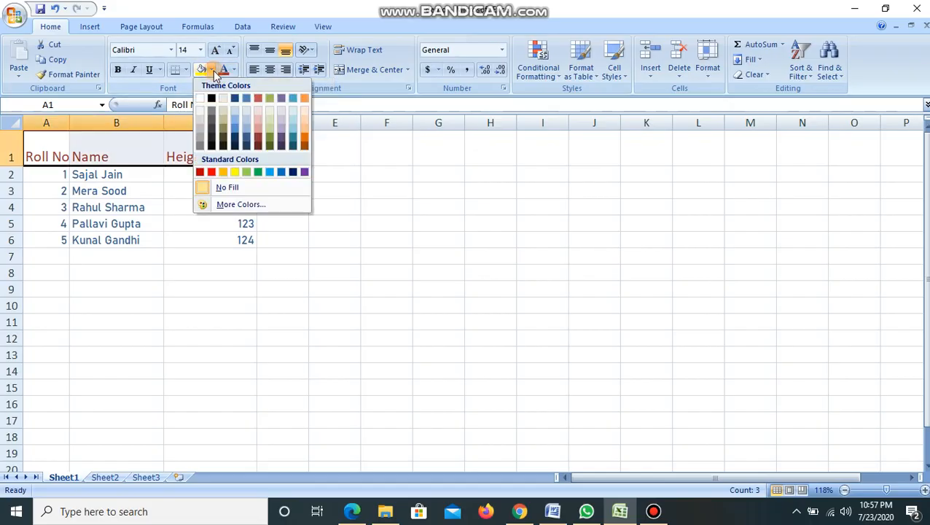
{"action": "left_click", "coordinate": [268, 117]}
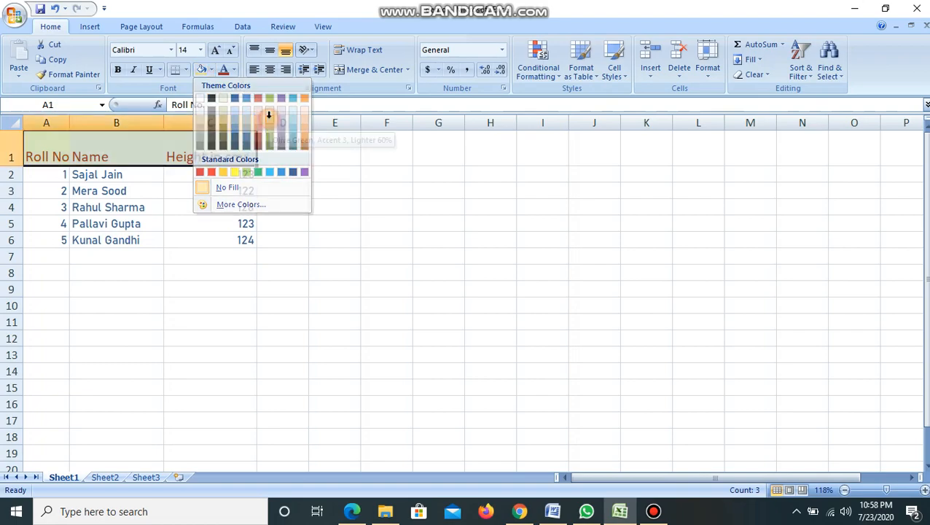
Fill the data cells A2:C6 with the standard yellow color
{"action": "left_click", "coordinate": [48, 172]}
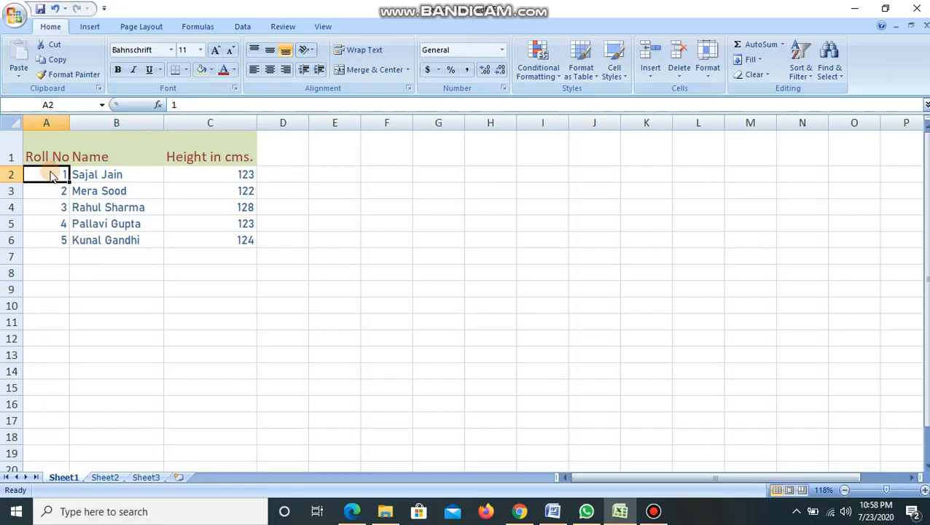
{"action": "key", "text": "shift+Right"}
{"action": "key", "text": "shift+Right"}
{"action": "key", "text": "shift+Right"}
{"action": "key", "text": "shift+Left"}
{"action": "key", "text": "shift+Down"}
{"action": "key", "text": "shift+Down"}
{"action": "key", "text": "shift+Down"}
{"action": "key", "text": "shift+Down"}
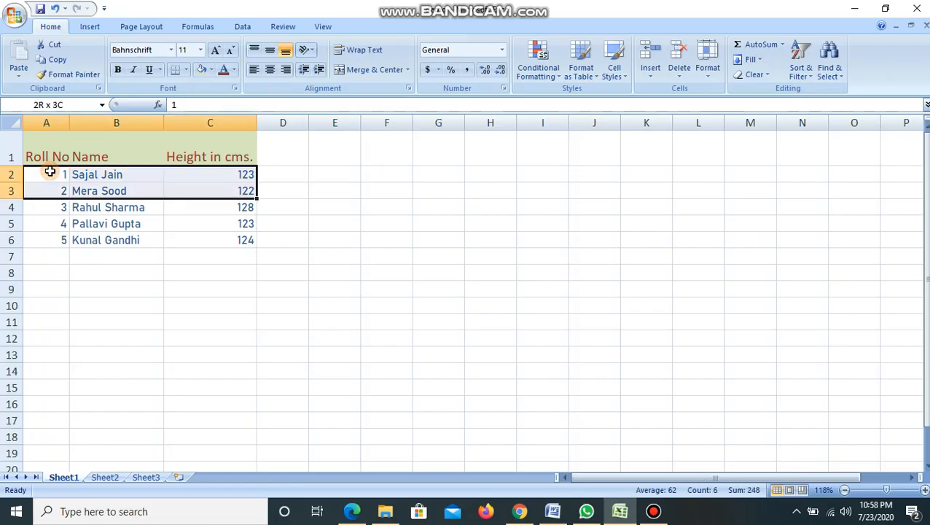
{"action": "left_click", "coordinate": [210, 71]}
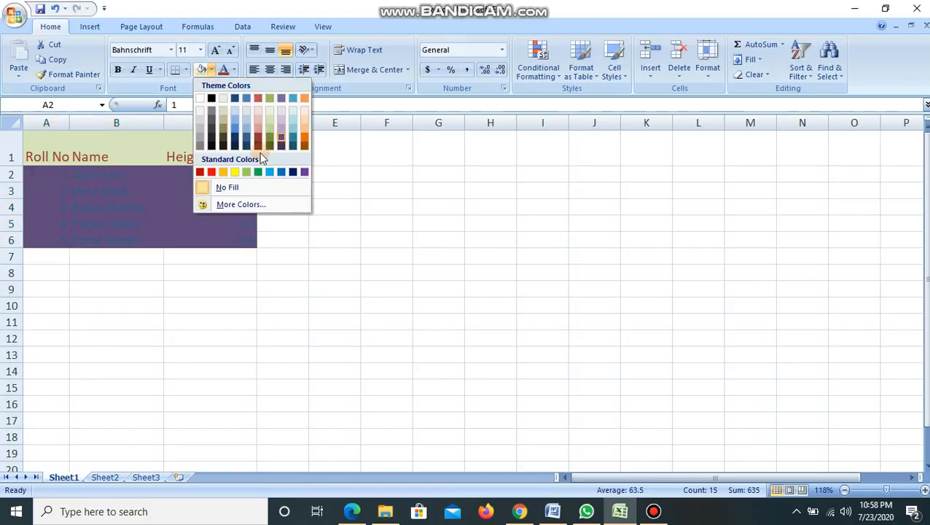
{"action": "left_click", "coordinate": [235, 172]}
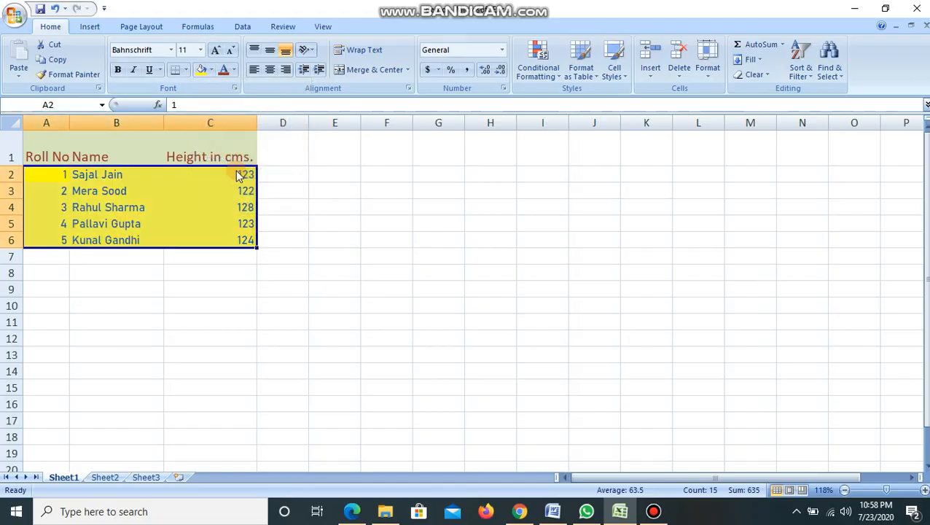
Apply All Borders to the whole table A1:C6, including the header row
{"action": "left_click", "coordinate": [49, 159]}
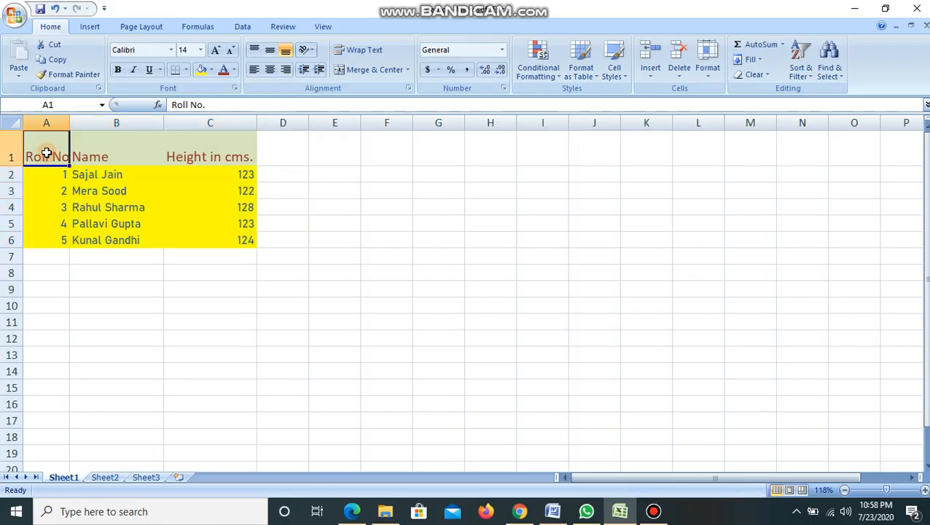
{"action": "key", "text": "shift+Right"}
{"action": "key", "text": "shift+Right"}
{"action": "key", "text": "shift+Down"}
{"action": "key", "text": "shift+Down"}
{"action": "key", "text": "shift+Down"}
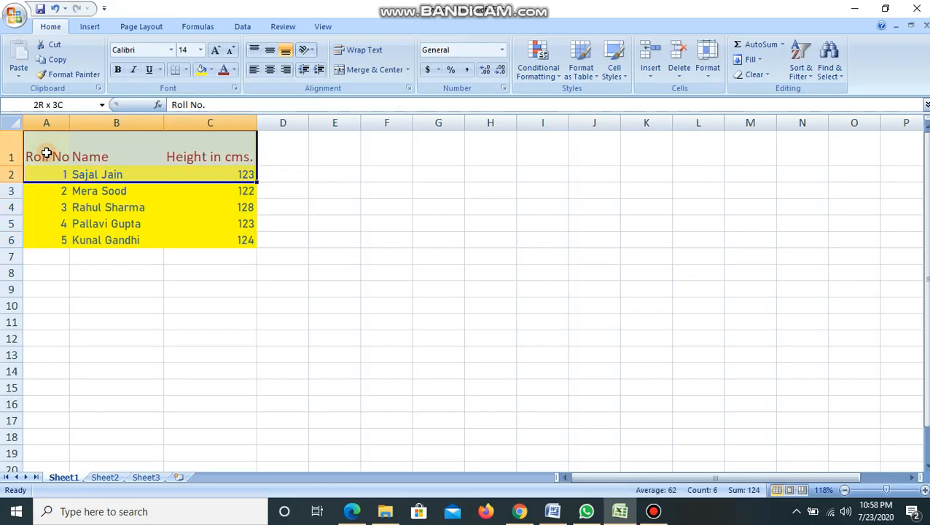
{"action": "key", "text": "shift+Down"}
{"action": "key", "text": "shift+Down"}
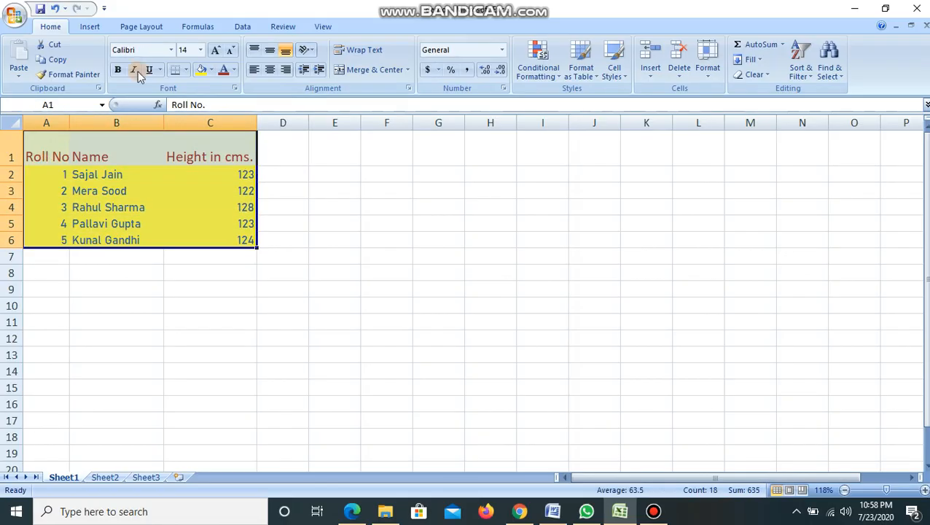
{"action": "left_click", "coordinate": [187, 71]}
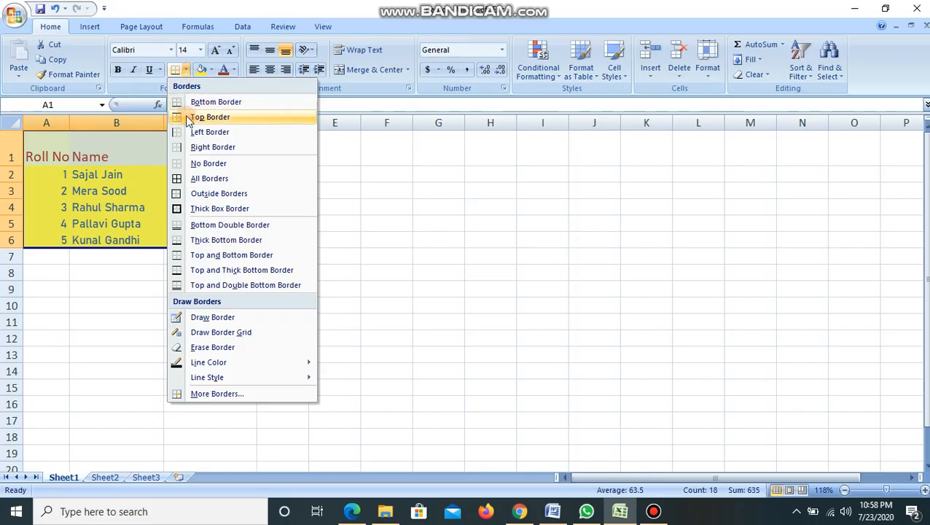
{"action": "left_click", "coordinate": [193, 180]}
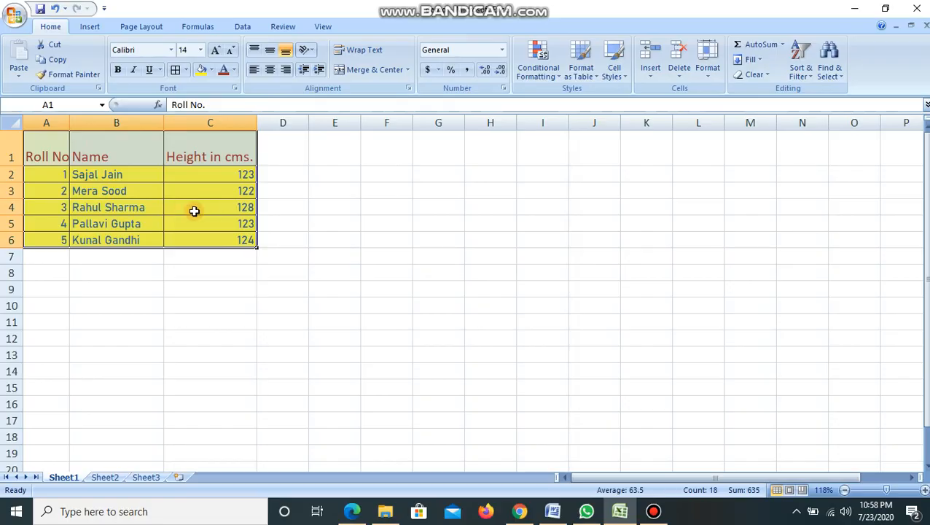
{"action": "left_click", "coordinate": [217, 300]}
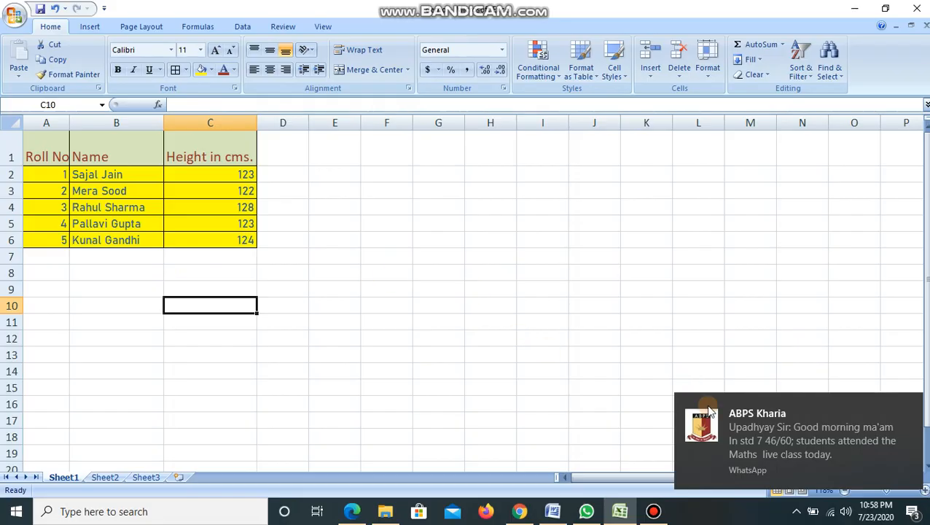
{"action": "left_click", "coordinate": [910, 405]}
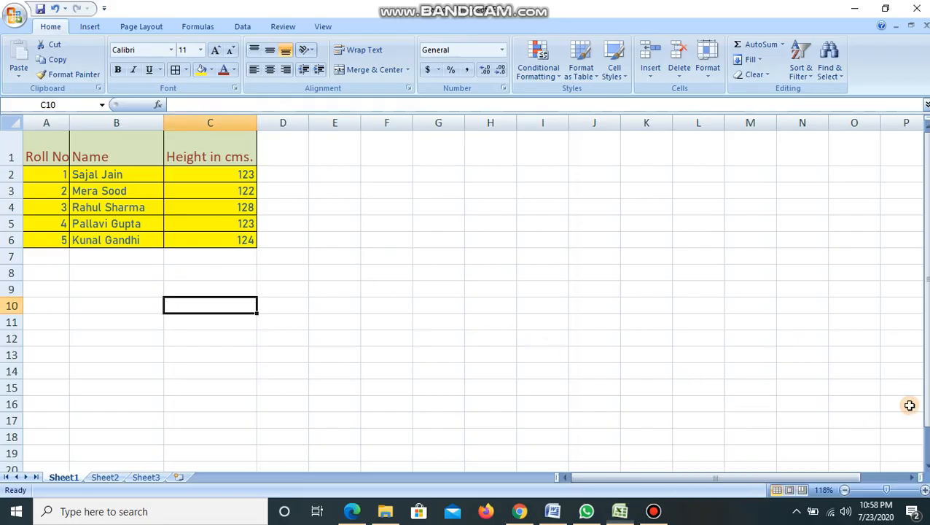
Enter a sample first name in cell F3 and the number 23 in cell F4 to compare default text and number alignment
{"action": "left_click", "coordinate": [56, 148]}
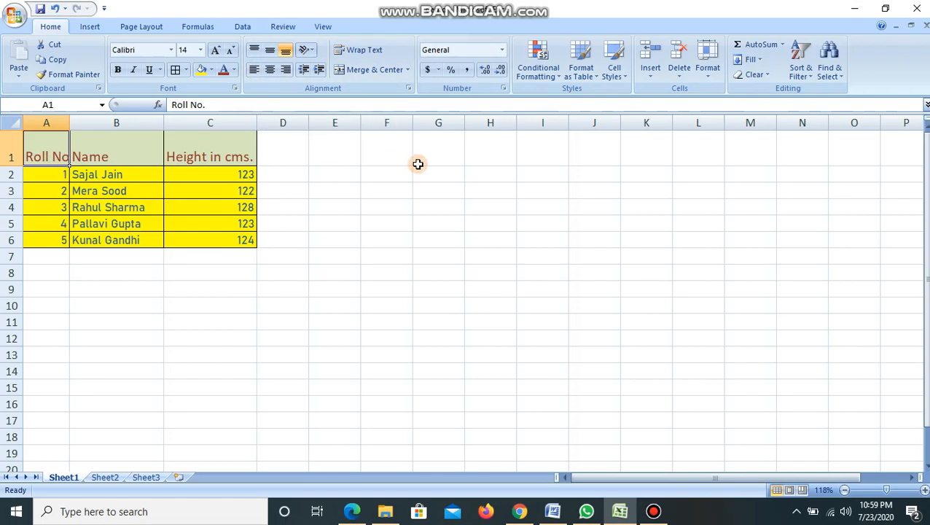
{"action": "left_click", "coordinate": [399, 190]}
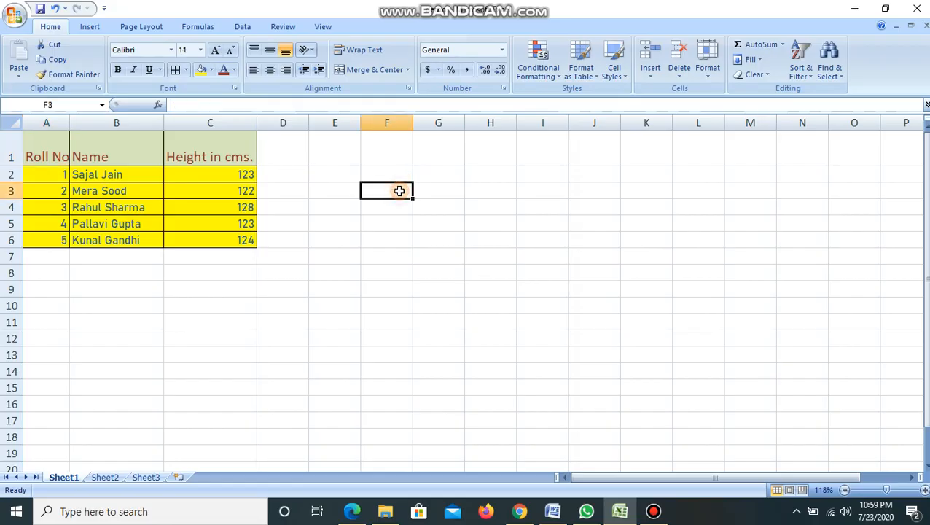
{"action": "type", "text": "rita"}
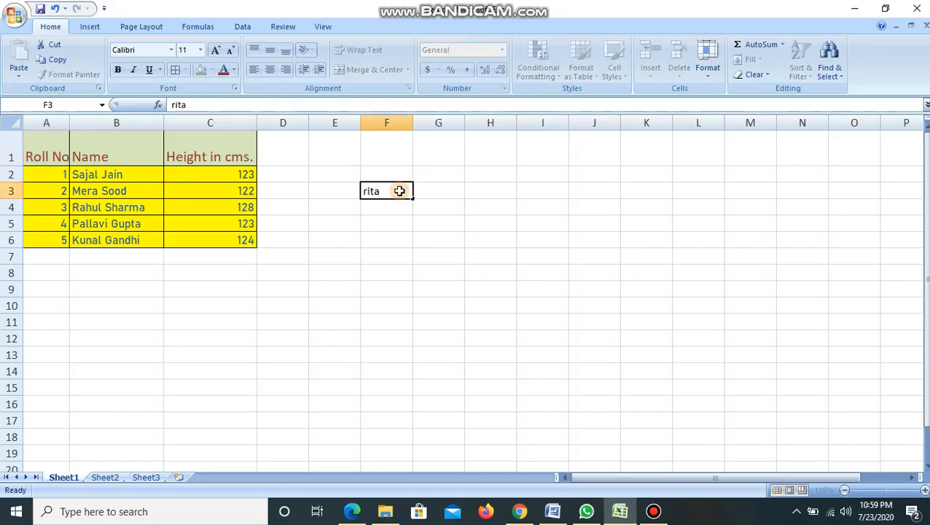
{"action": "key", "text": "Return"}
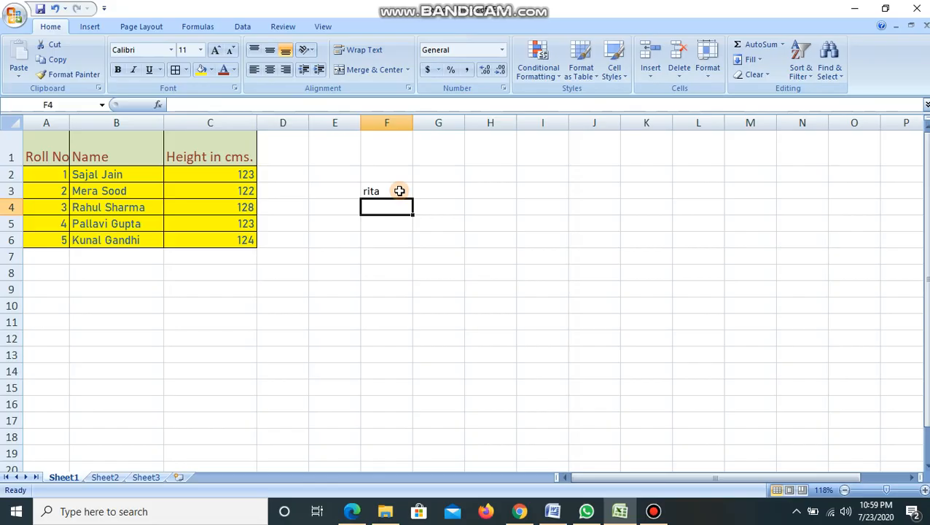
{"action": "type", "text": "23"}
{"action": "key", "text": "Return"}
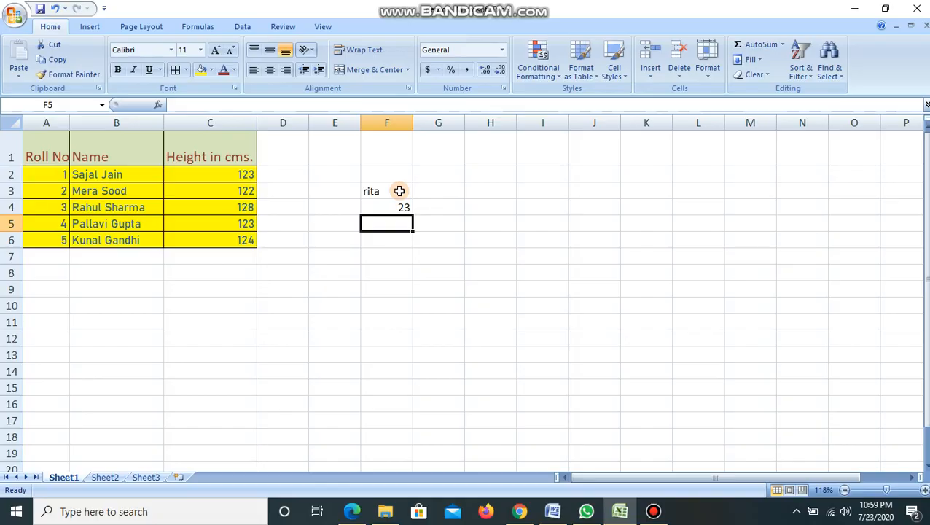
{"action": "left_click", "coordinate": [378, 193]}
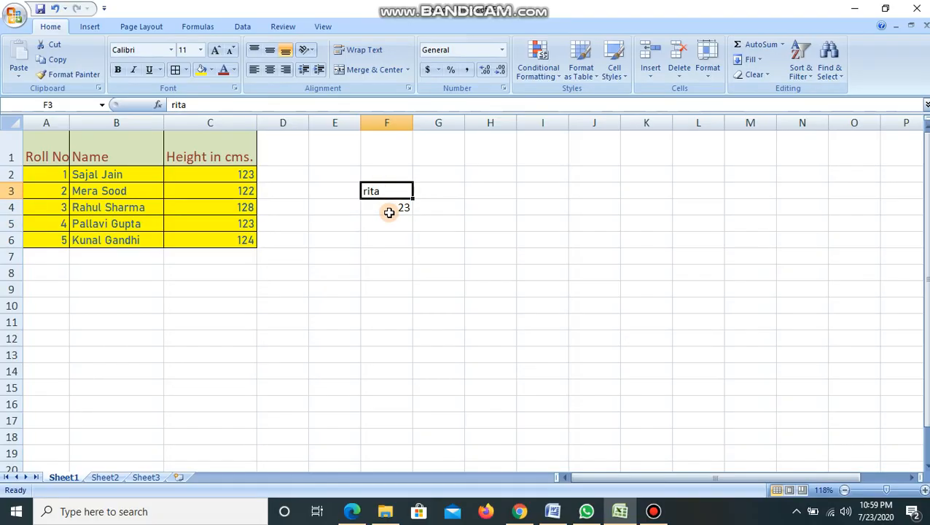
{"action": "left_click", "coordinate": [389, 212]}
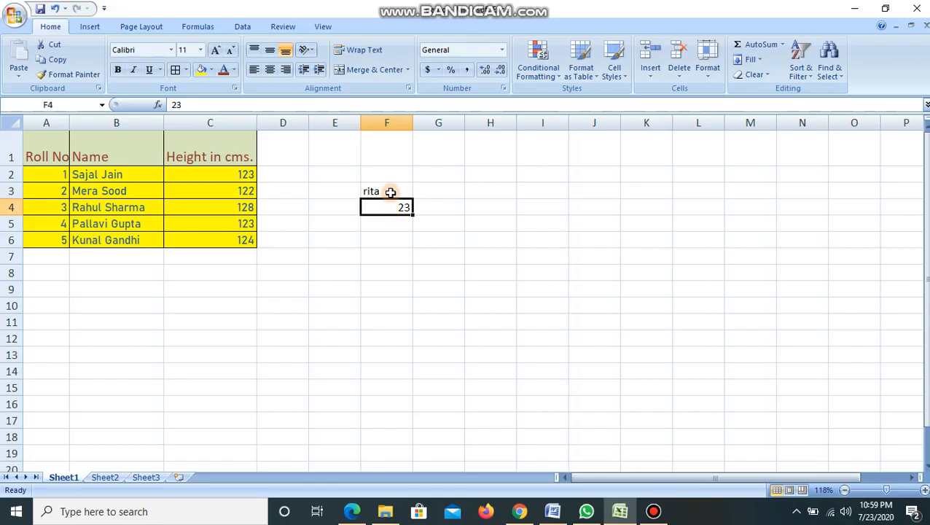
Center the roll numbers in cells A2:A6 horizontally
{"action": "left_click", "coordinate": [56, 177]}
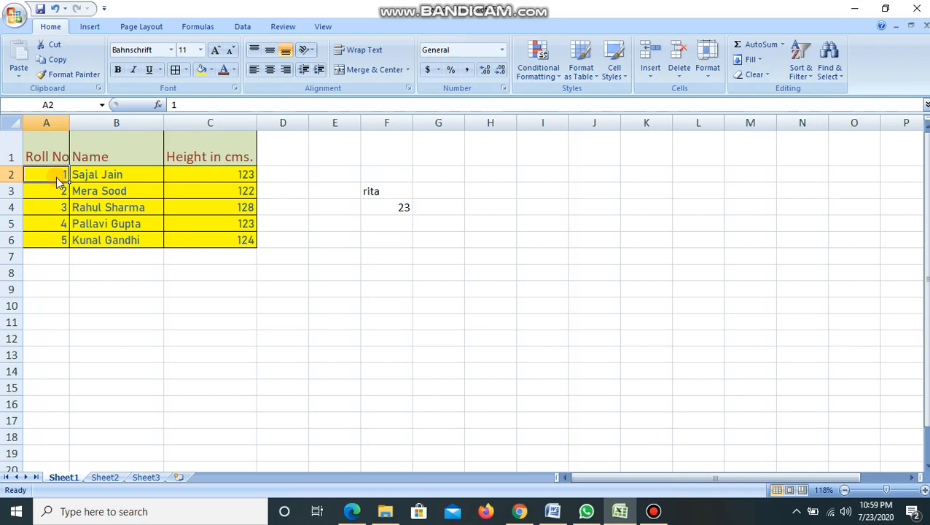
{"action": "key", "text": "shift+Down"}
{"action": "key", "text": "shift+Down"}
{"action": "key", "text": "shift+Down"}
{"action": "key", "text": "shift+Down"}
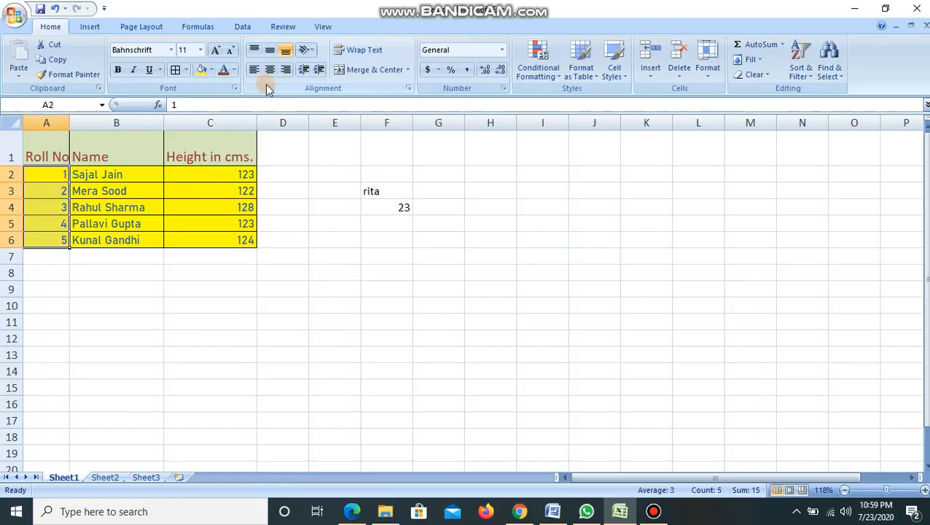
{"action": "left_click", "coordinate": [270, 72]}
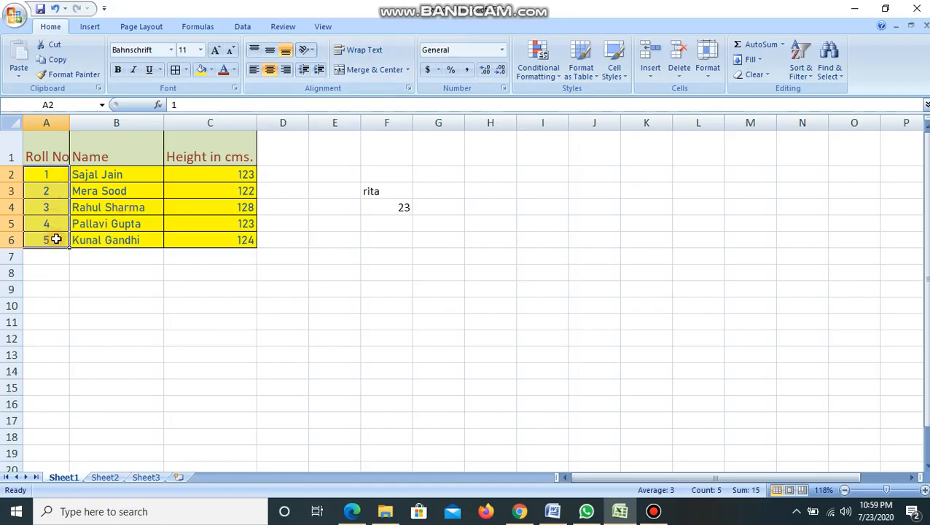
Align the text of header cells A1:C1 vertically to the top of the row
{"action": "left_click", "coordinate": [40, 159]}
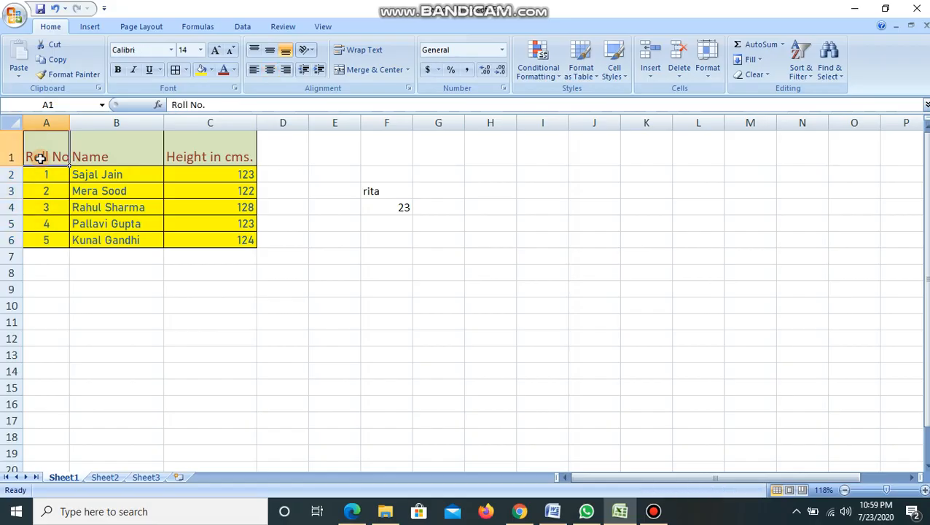
{"action": "left_click_drag", "start_coordinate": [41, 159], "coordinate": [210, 157]}
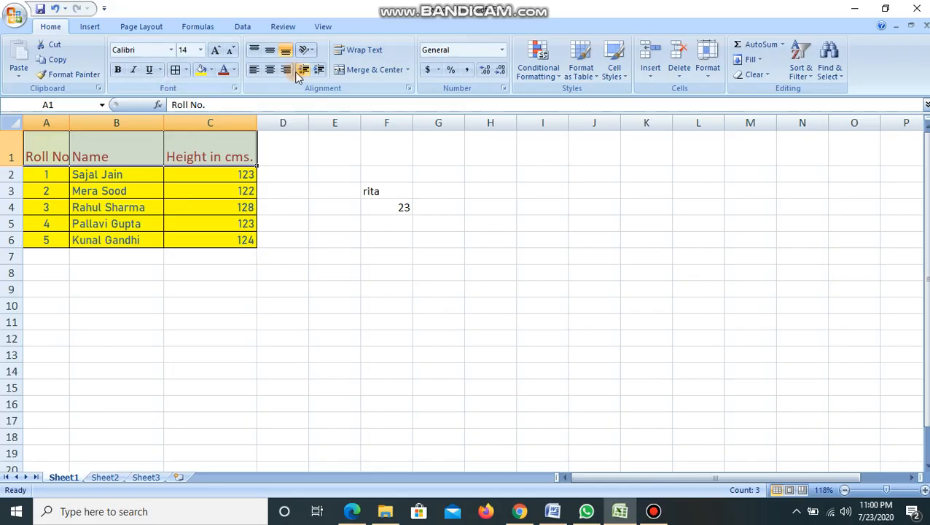
{"action": "left_click", "coordinate": [255, 51]}
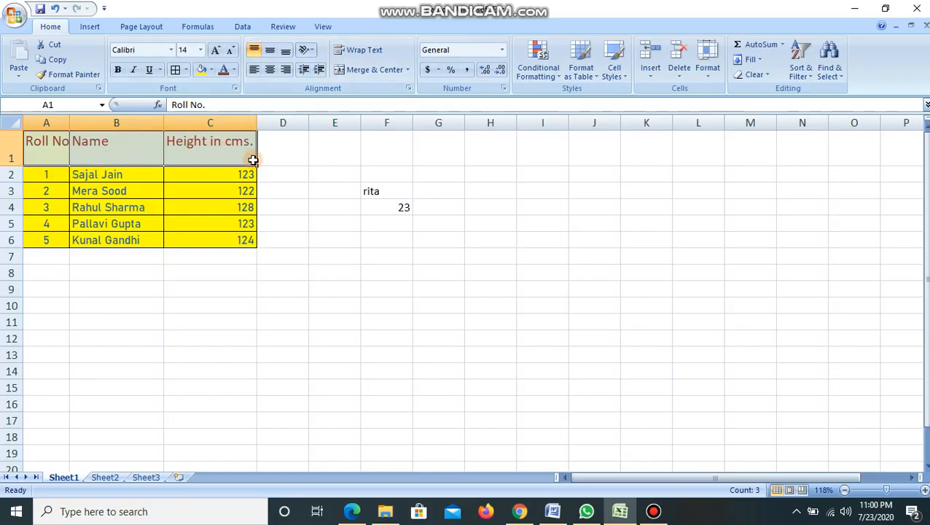
{"action": "left_click", "coordinate": [218, 283]}
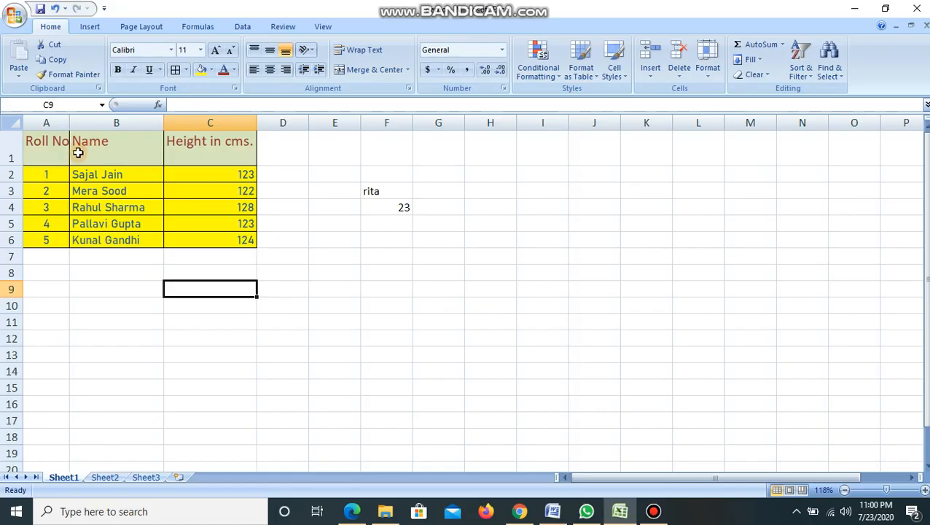
{"action": "left_click", "coordinate": [862, 13]}
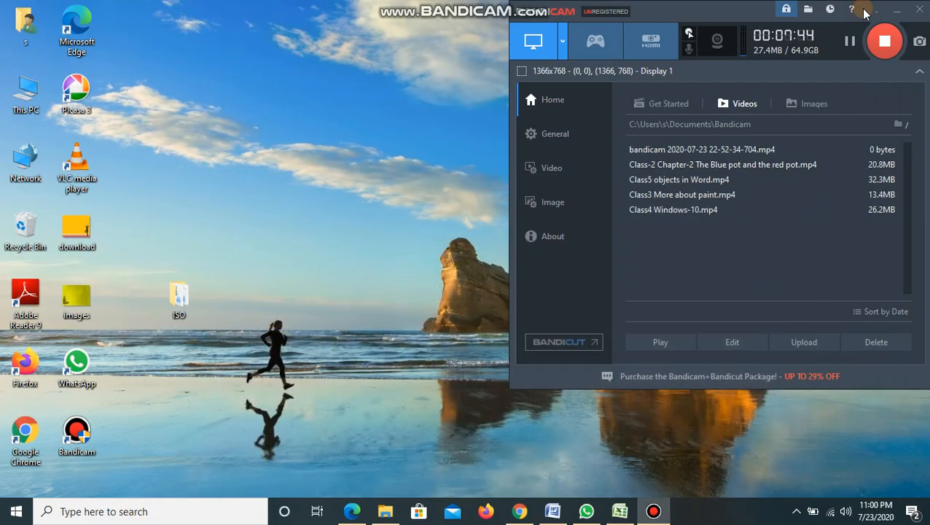
{"action": "left_click", "coordinate": [884, 44]}
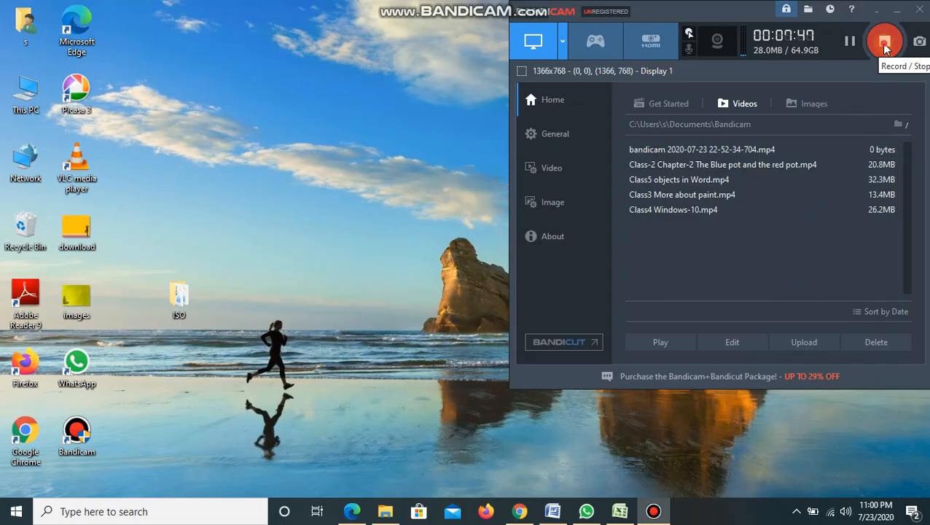